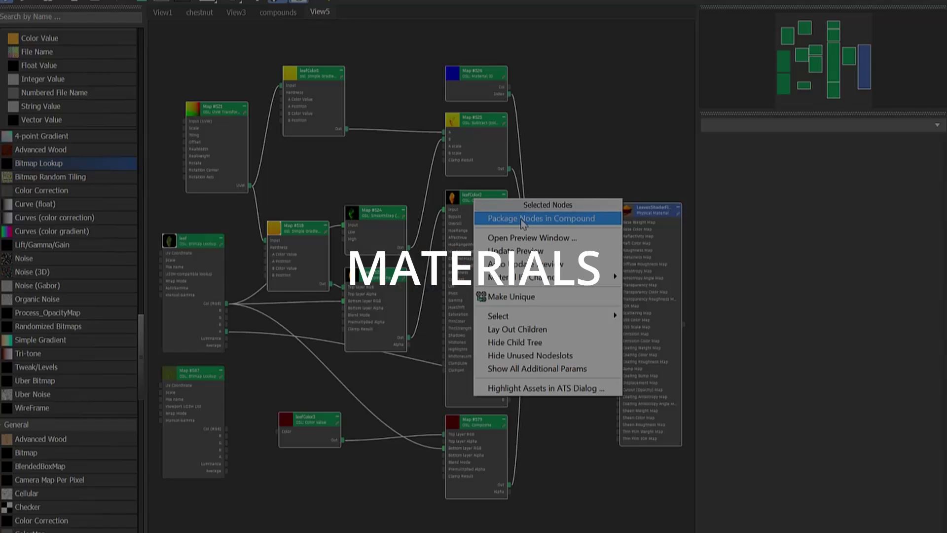
# Step: Select the Line001 housing to show its Boolean modifier and Operands list
pyautogui.click(525, 216)
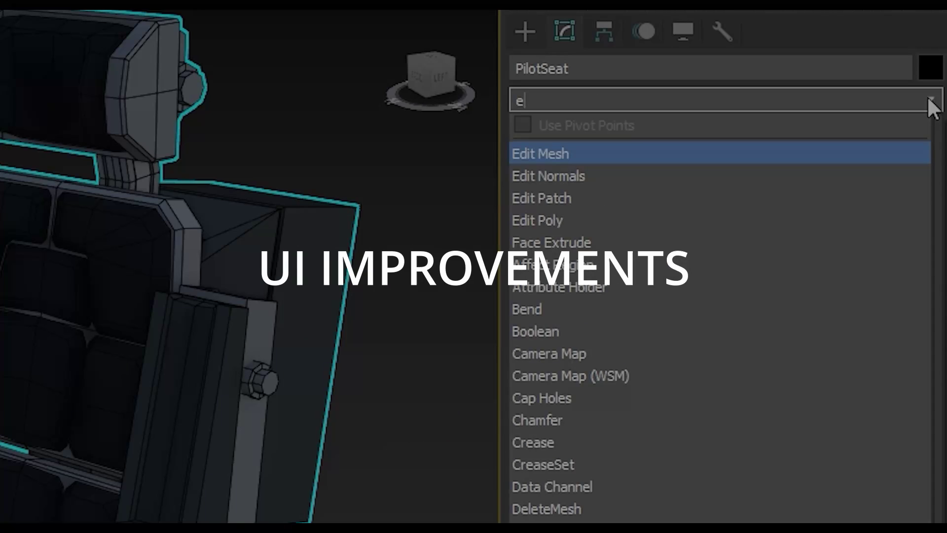
pyautogui.write('d')
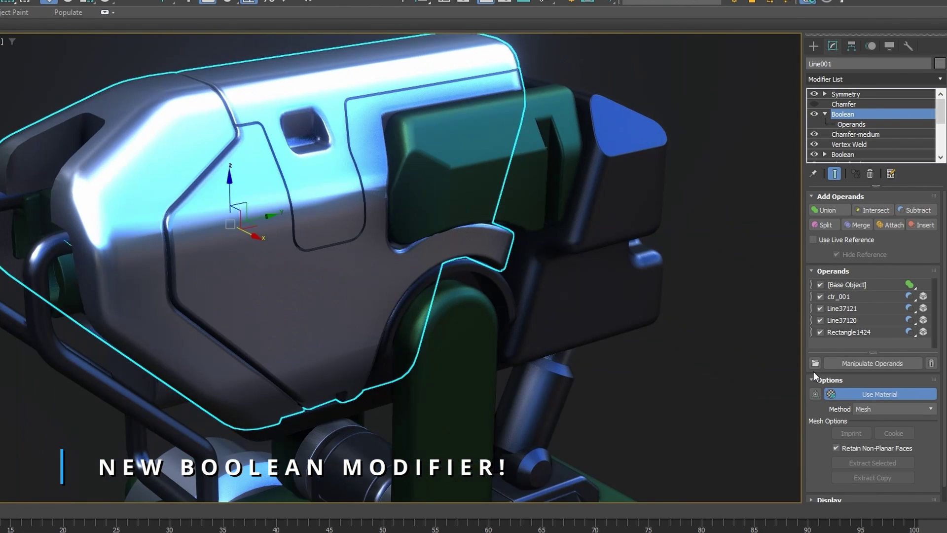
# Step: Shift the Line37121 cutter, then set Box001's operation to Merge with the sphere
pyautogui.click(842, 308)
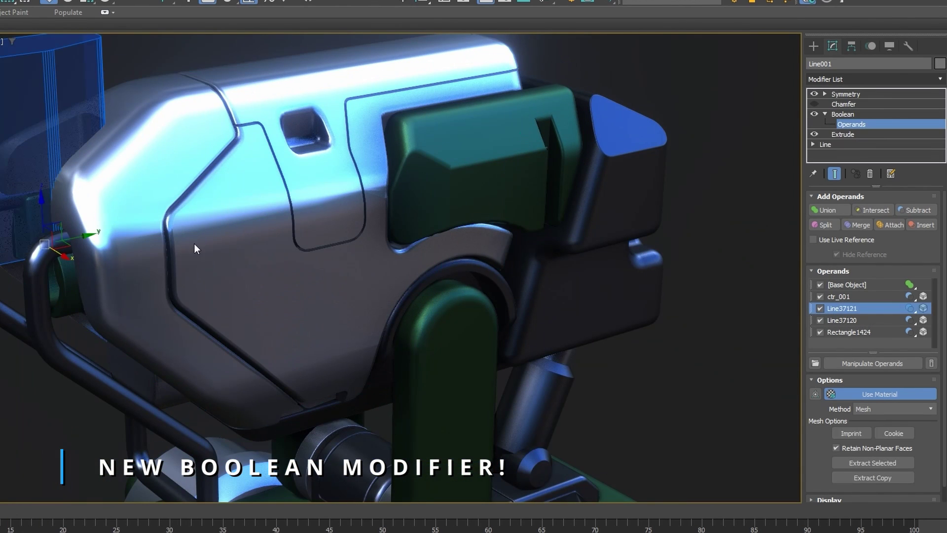
pyautogui.moveTo(88, 234); pyautogui.dragTo(109, 228)
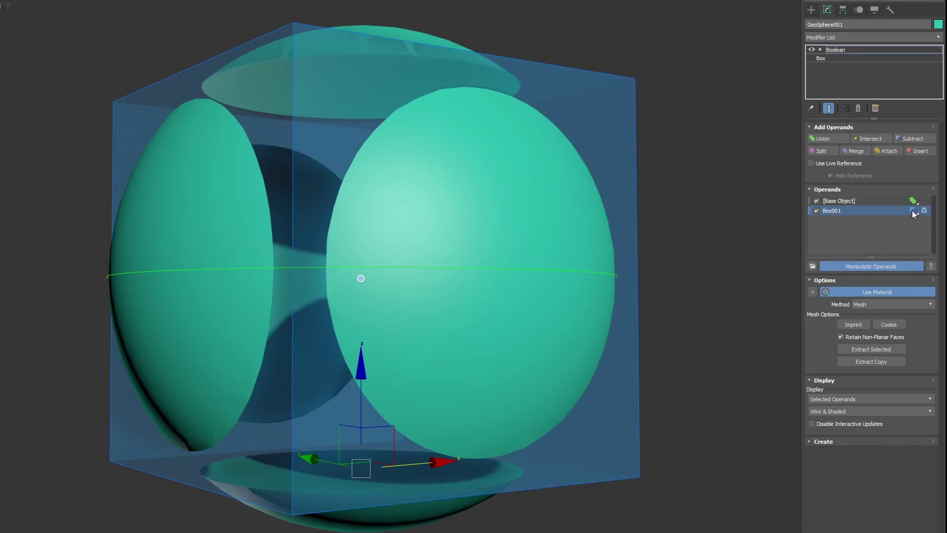
pyautogui.click(912, 210)
pyautogui.click(912, 251)
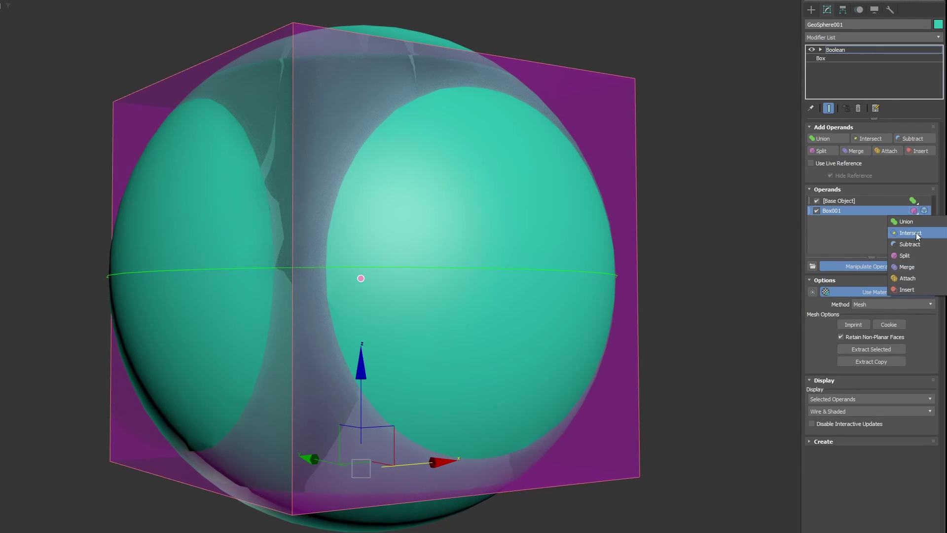
pyautogui.click(907, 267)
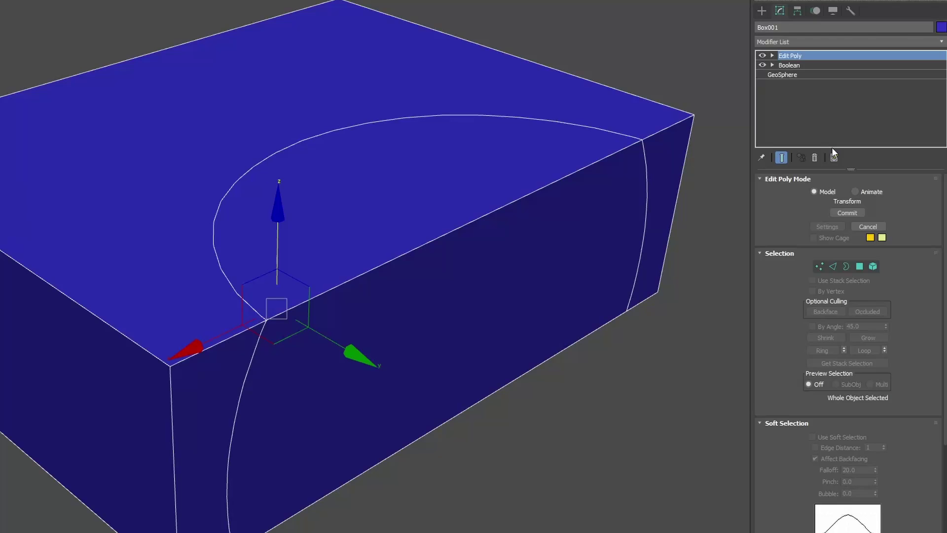
# Step: Turn off Imprint and enable Cookie so the sphere cuts into the blue box
pyautogui.click(815, 158)
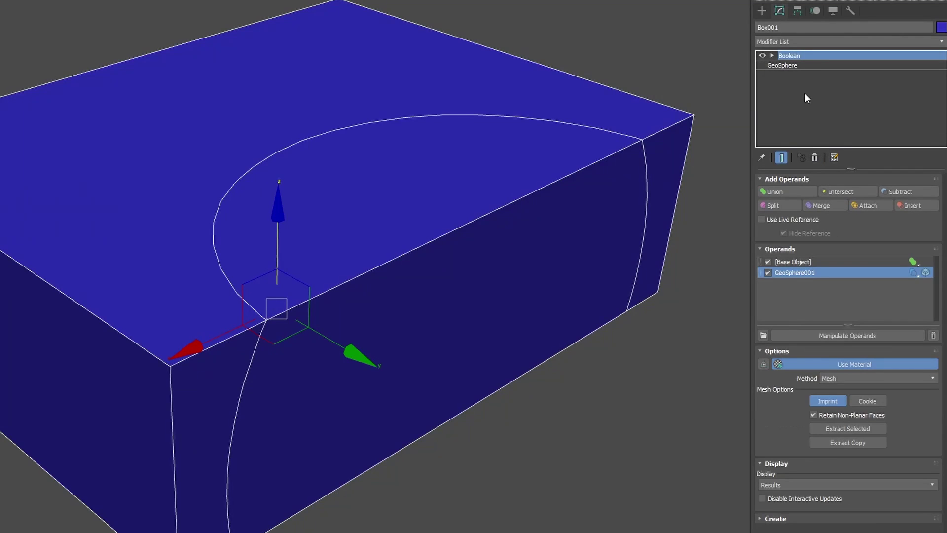
pyautogui.click(824, 401)
pyautogui.moveTo(568, 346); pyautogui.dragTo(594, 348, button='middle')
pyautogui.click(869, 401)
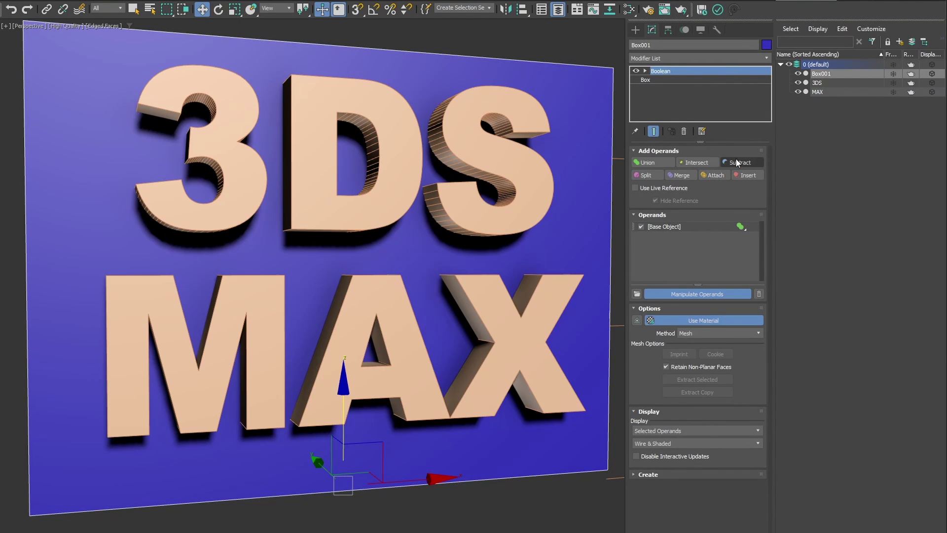
# Step: Subtract the 3DS text from the blue box
pyautogui.click(735, 162)
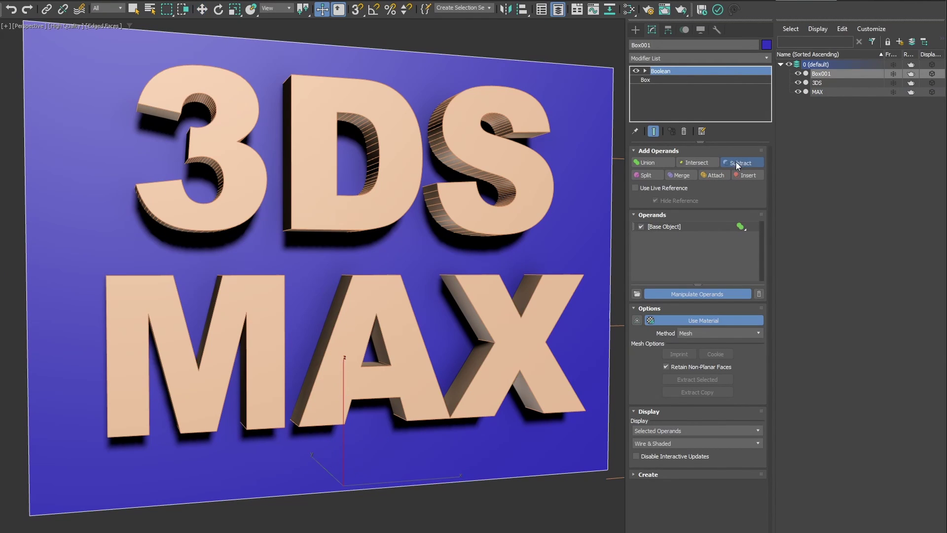
pyautogui.click(524, 165)
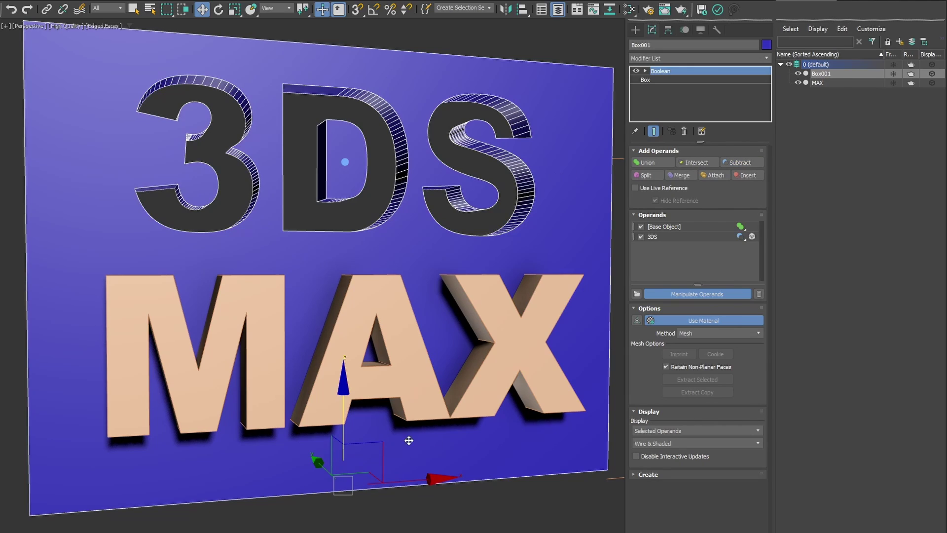
pyautogui.keyDown('alt'); pyautogui.moveTo(403, 481); pyautogui.dragTo(398, 457, button='middle'); pyautogui.keyUp('alt')
pyautogui.keyDown('alt'); pyautogui.moveTo(318, 468); pyautogui.dragTo(327, 412, button='middle'); pyautogui.keyUp('alt')
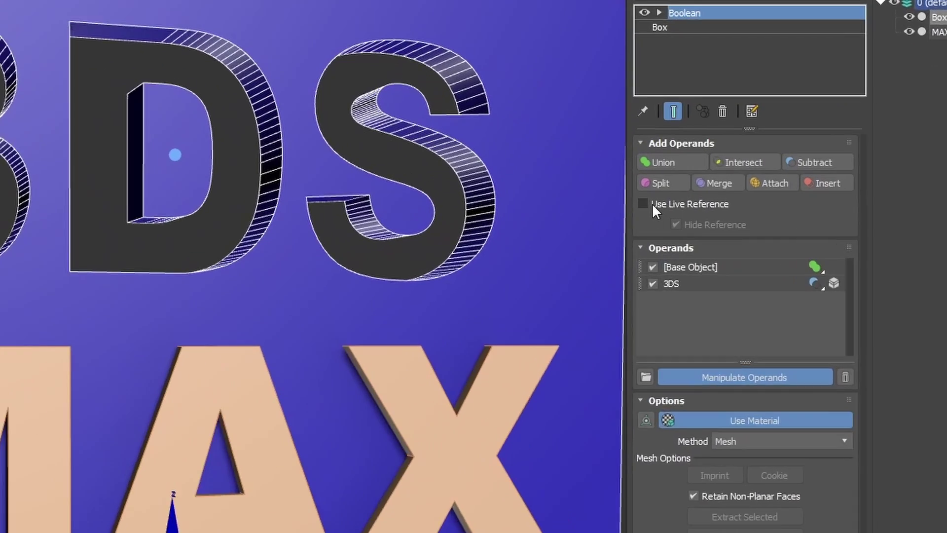
# Step: Enable Use Live Reference, subtract the MAX text, and move objects to watch the live cut
pyautogui.click(640, 187)
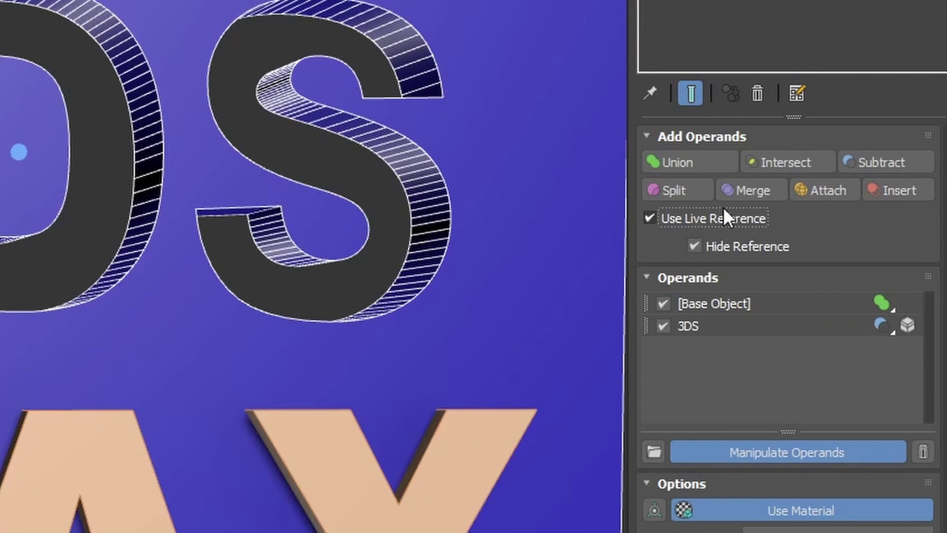
pyautogui.click(871, 161)
pyautogui.click(552, 295)
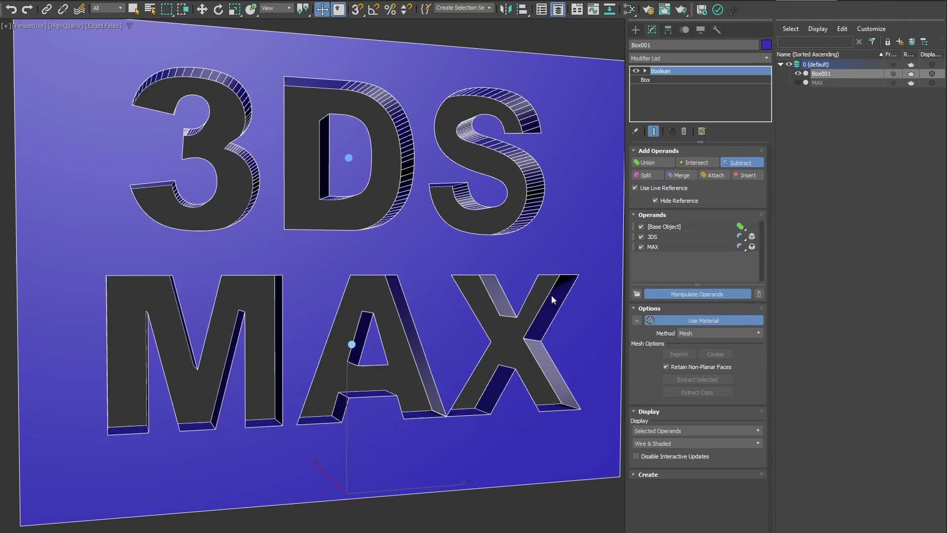
pyautogui.press('w')
pyautogui.moveTo(398, 489); pyautogui.dragTo(269, 468)
pyautogui.moveTo(382, 458); pyautogui.dragTo(466, 456)
pyautogui.click(833, 82)
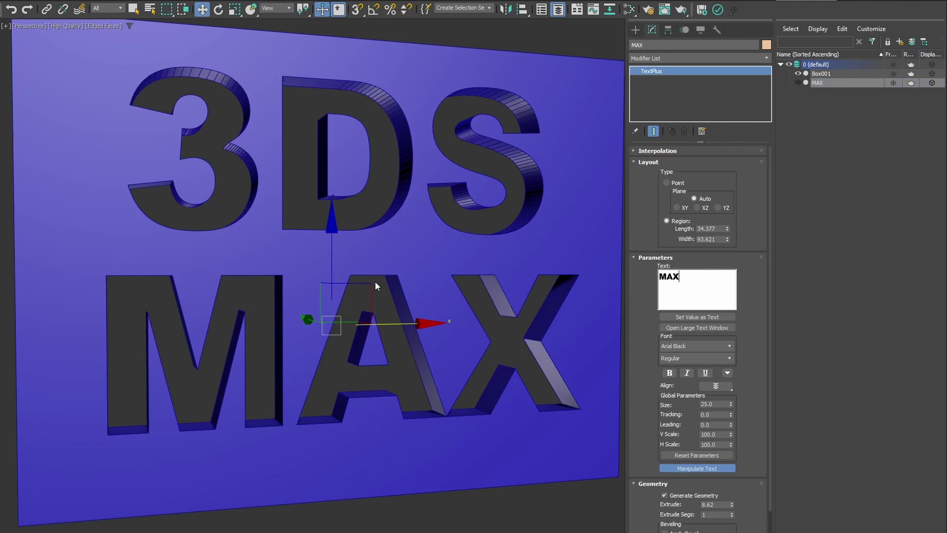
pyautogui.moveTo(368, 291); pyautogui.dragTo(366, 184)
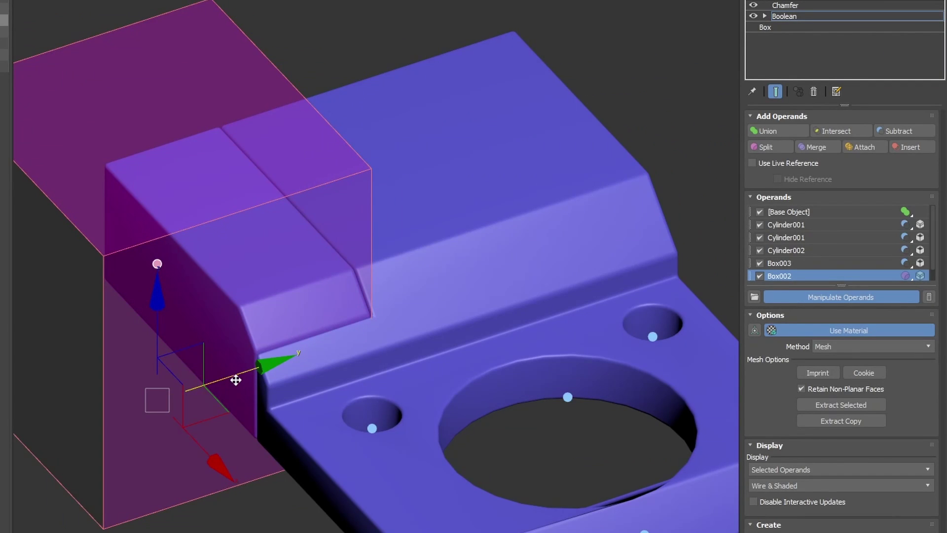
# Step: Copy the magenta box cutter, scale it narrower, and place it to carve a top recess
pyautogui.keyDown('shift'); pyautogui.moveTo(236, 380); pyautogui.dragTo(474, 285); pyautogui.keyUp('shift')
pyautogui.press('r')
pyautogui.moveTo(265, 364); pyautogui.dragTo(365, 296)
pyautogui.press('w')
pyautogui.click(472, 282)
pyautogui.keyDown('alt'); pyautogui.moveTo(471, 283); pyautogui.dragTo(209, 301, button='middle'); pyautogui.keyUp('alt')
pyautogui.click(185, 302)
pyautogui.press('e')
pyautogui.moveTo(273, 448); pyautogui.dragTo(223, 422)
pyautogui.hotkey('ctrl', 'z')
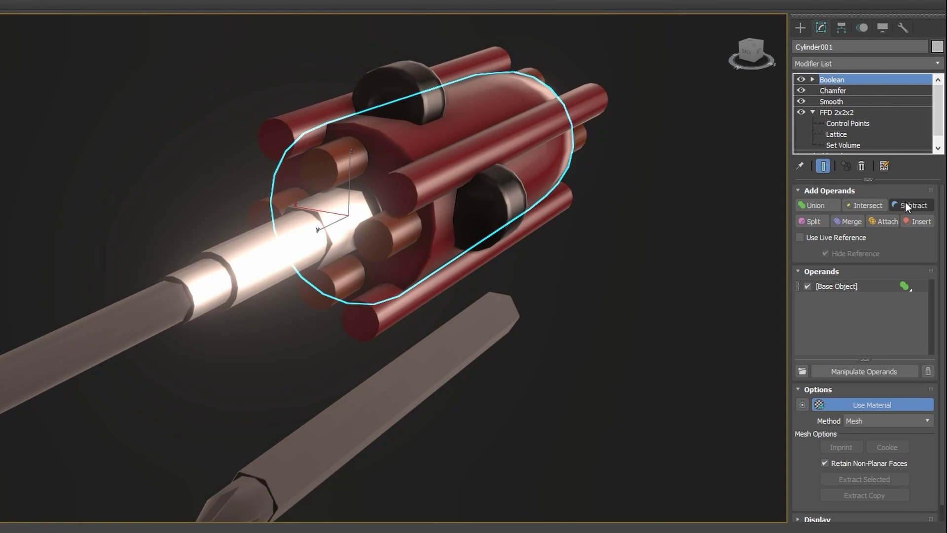
# Step: Subtract three cylinders from the red part and adjust Cylinder006's array count
pyautogui.click(542, 123)
pyautogui.click(488, 207)
pyautogui.click(517, 236)
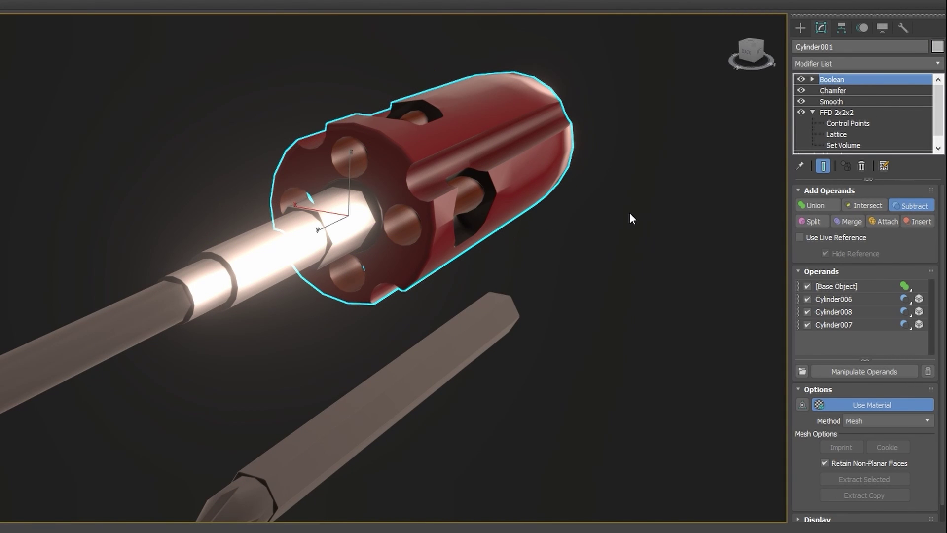
pyautogui.rightClick(630, 214)
pyautogui.click(858, 299)
pyautogui.click(862, 91)
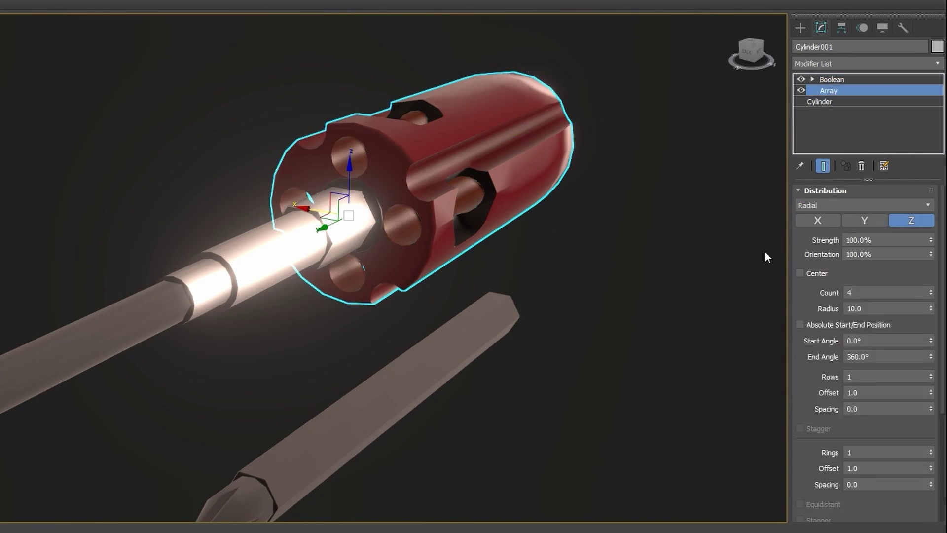
pyautogui.click(930, 291)
pyautogui.click(832, 79)
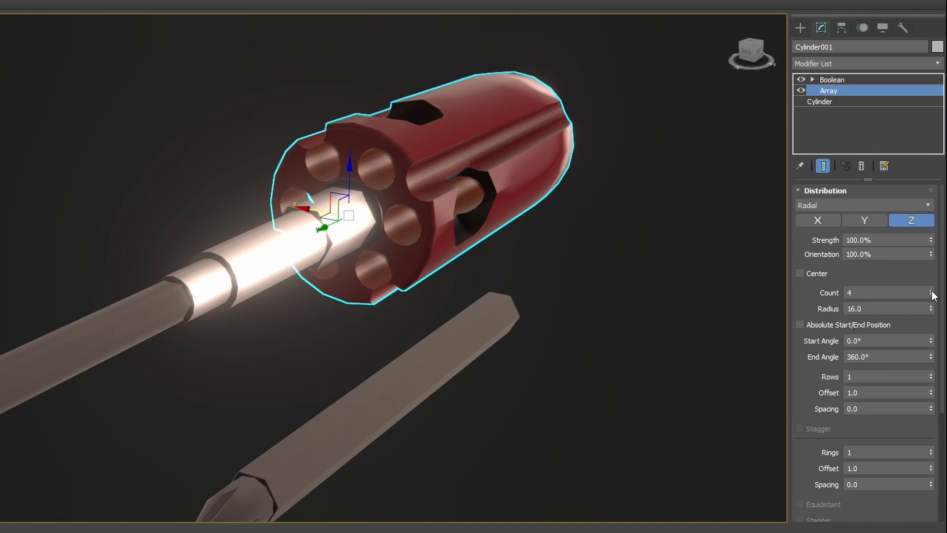
pyautogui.click(931, 294)
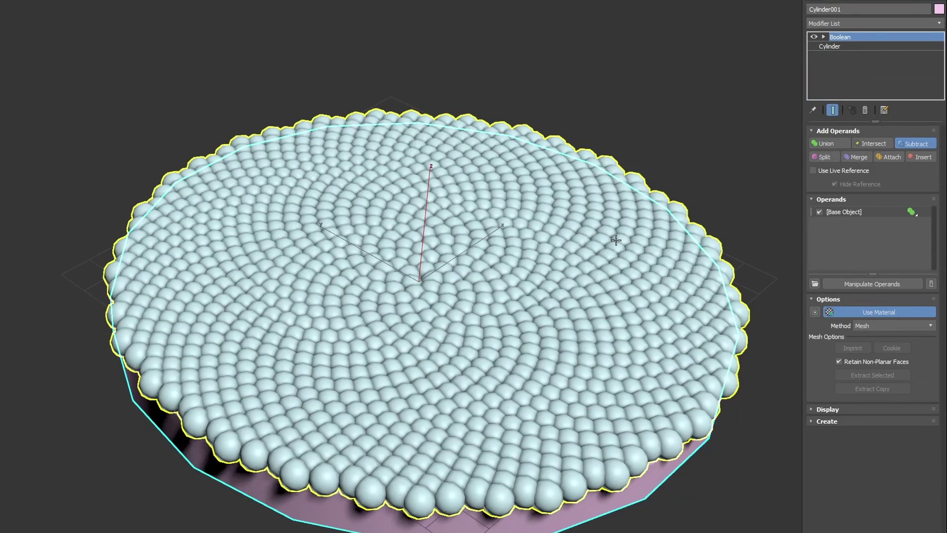
# Step: Subtract the GeoSphere001 sphere array from the disc to dimple it
pyautogui.click(616, 240)
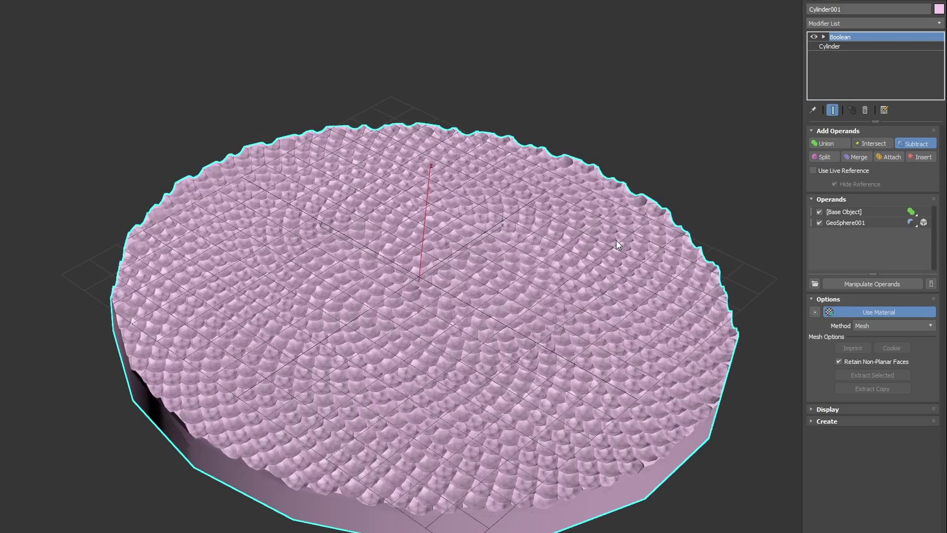
pyautogui.keyDown('alt'); pyautogui.moveTo(634, 240); pyautogui.dragTo(548, 264, button='middle'); pyautogui.keyUp('alt')
pyautogui.scroll(5, 562, 285)
pyautogui.scroll(-5, 547, 265)
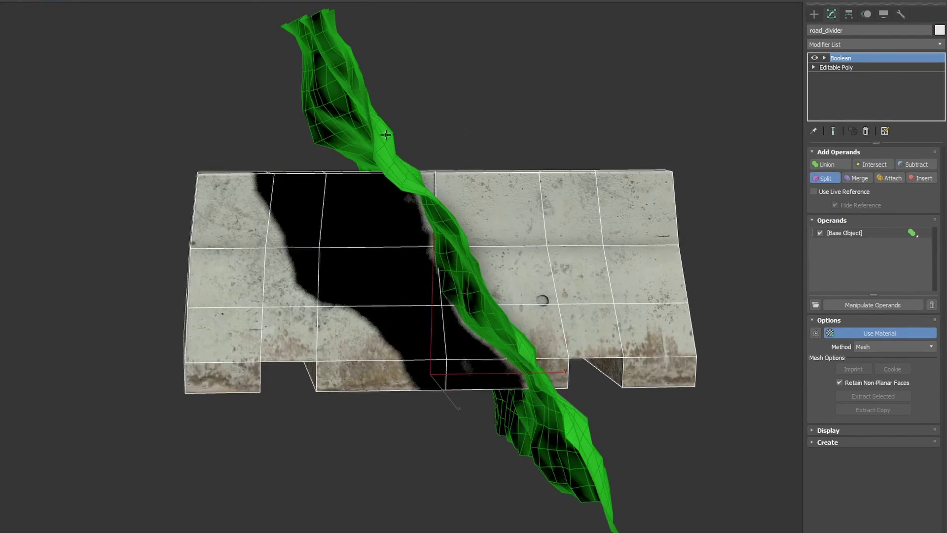
# Step: Split road_divider with Plane001, add Edit Mesh, and pull one half away
pyautogui.click(386, 135)
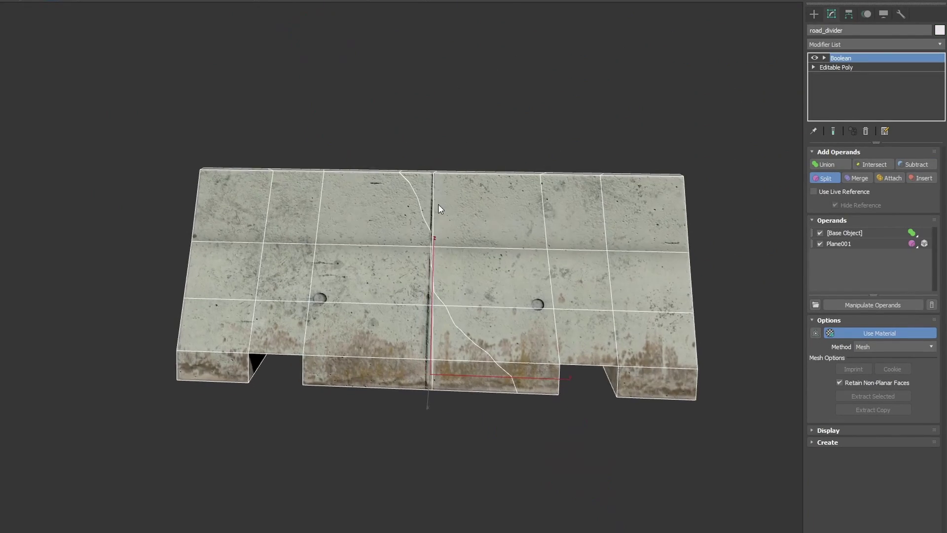
pyautogui.click(844, 45)
pyautogui.write('ed')
pyautogui.click(821, 68)
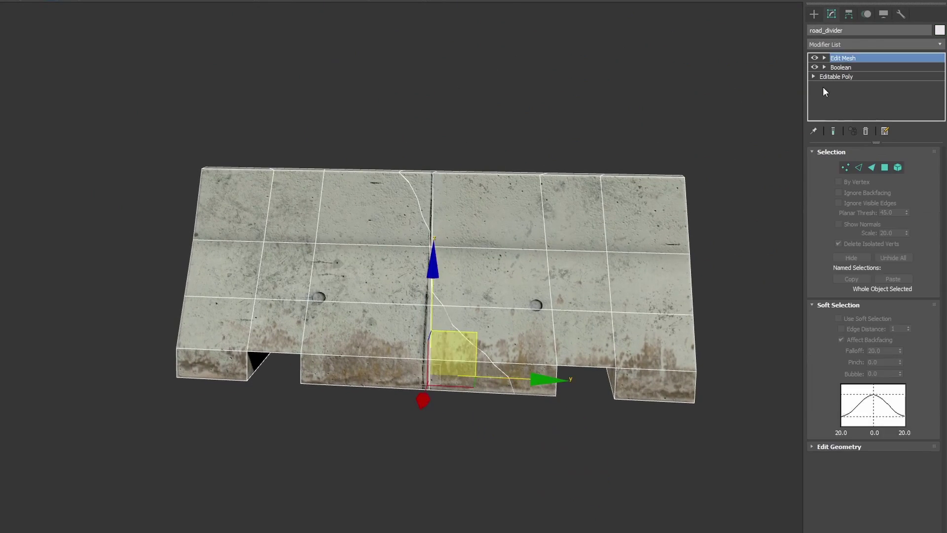
pyautogui.press('5')
pyautogui.click(590, 271)
pyautogui.moveTo(530, 260); pyautogui.dragTo(592, 245)
pyautogui.keyDown('alt'); pyautogui.moveTo(592, 245); pyautogui.dragTo(546, 245, button='middle'); pyautogui.keyUp('alt')
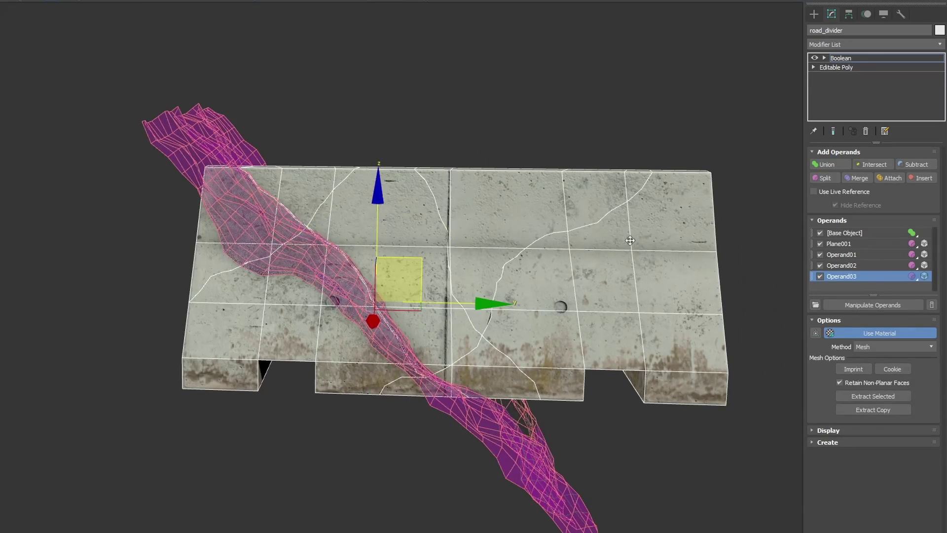
# Step: Duplicate the pink cutter onto the block, rotate it horizontal and nudge it upward
pyautogui.moveTo(398, 279)
pyautogui.keyDown('shift'); pyautogui.mouseDown()
pyautogui.moveTo(627, 253)
pyautogui.moveTo(465, 201)
pyautogui.mouseUp(); pyautogui.keyUp('shift')
pyautogui.press('e')
pyautogui.moveTo(491, 125); pyautogui.dragTo(523, 148)
pyautogui.press('w')
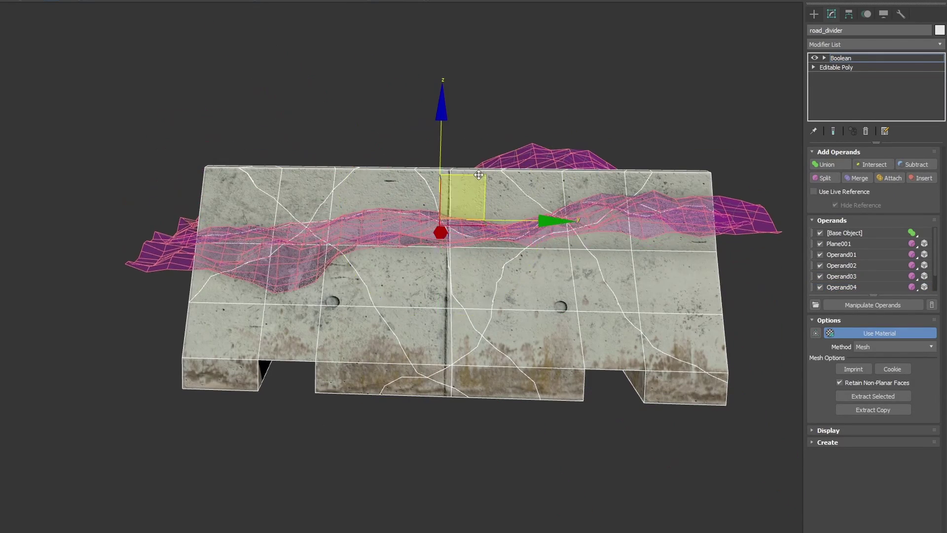
pyautogui.moveTo(440, 230); pyautogui.dragTo(434, 210)
pyautogui.hotkey('ctrl', 'b')
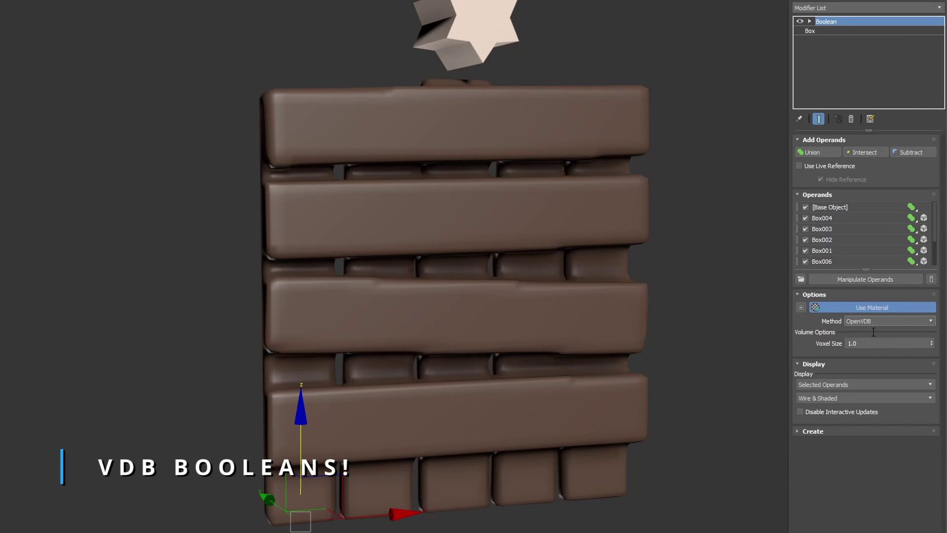
# Step: Switch the wall Boolean to OpenVDB and set its Voxel Size to 0.7
pyautogui.click(869, 332)
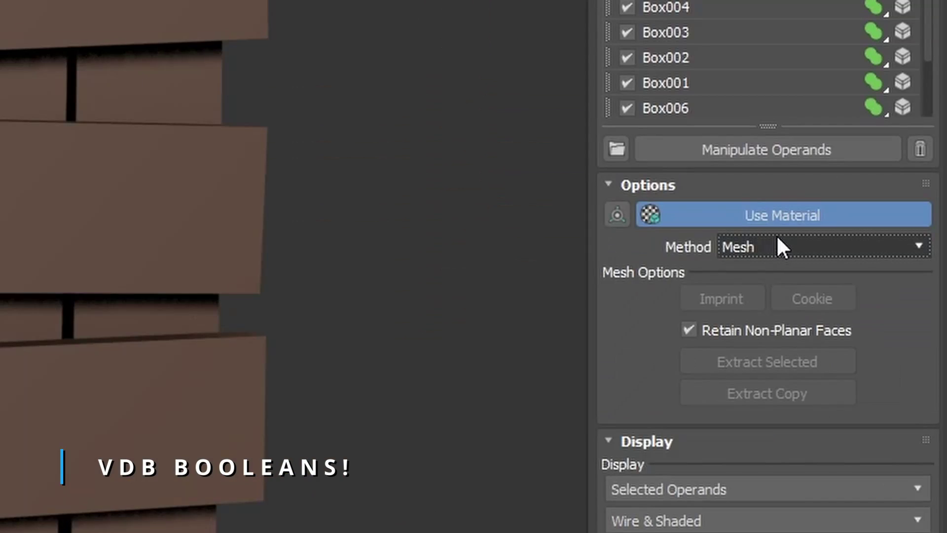
pyautogui.click(869, 321)
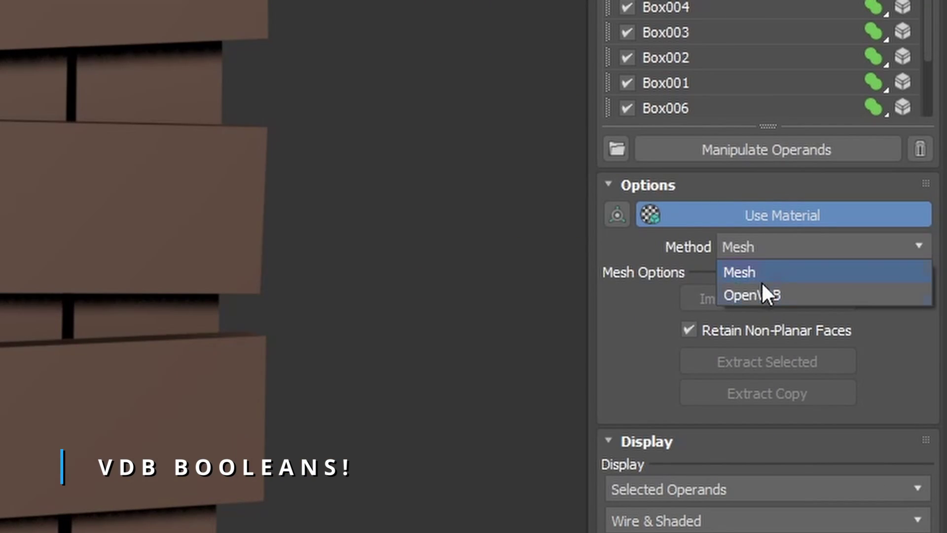
pyautogui.click(758, 291)
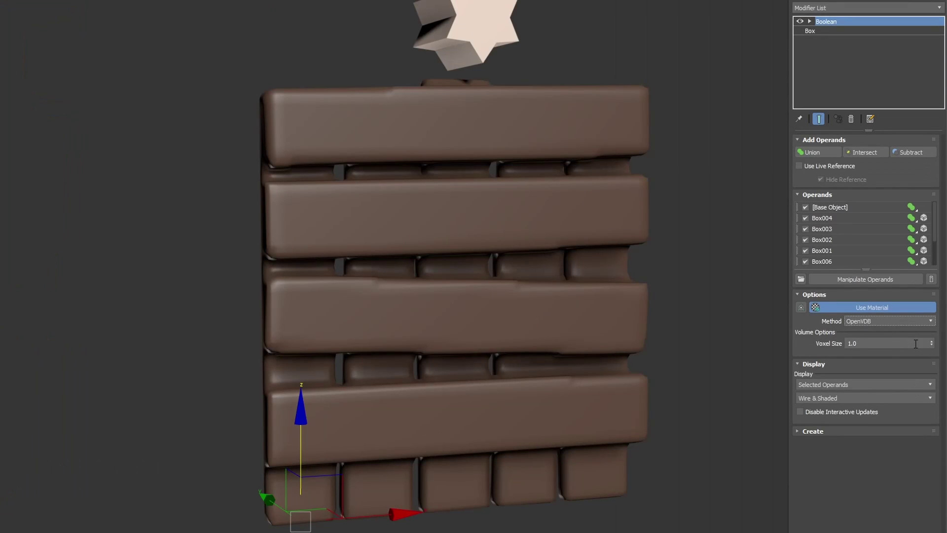
pyautogui.write('2')
pyautogui.press('Return')
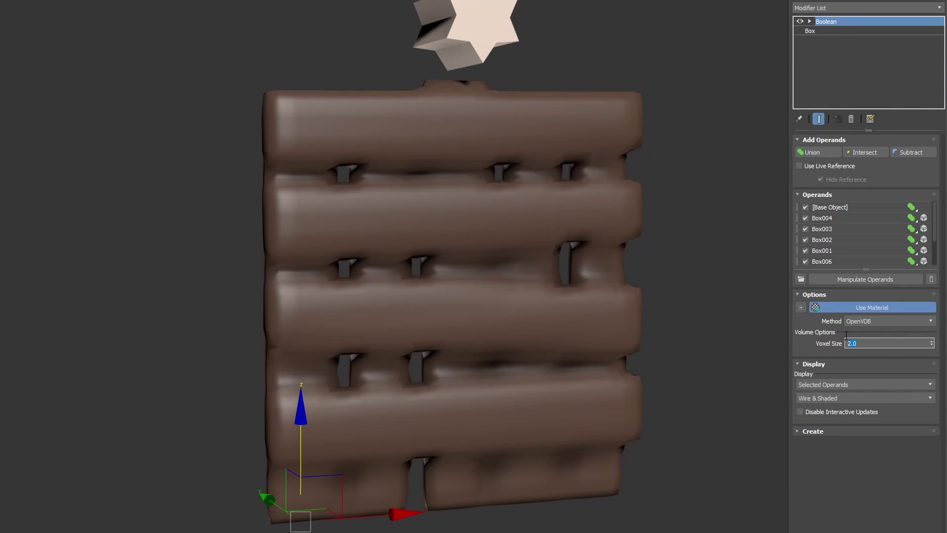
pyautogui.write('0.7')
pyautogui.press('Return')
pyautogui.scroll(5, 441, 303)
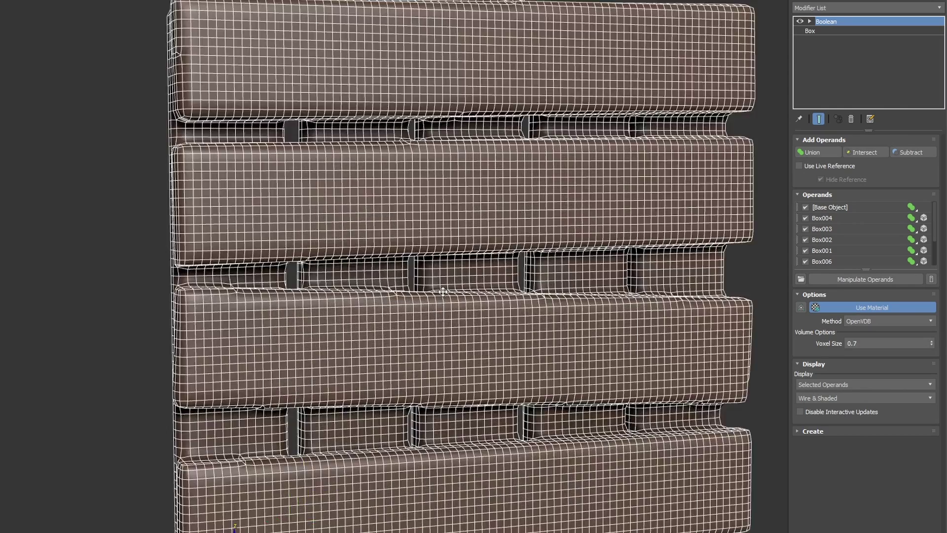
pyautogui.moveTo(442, 302)
pyautogui.keyDown('alt'); pyautogui.mouseDown(button='middle')
pyautogui.moveTo(440, 310)
pyautogui.moveTo(514, 290)
pyautogui.moveTo(435, 292)
pyautogui.mouseUp(button='middle'); pyautogui.keyUp('alt')
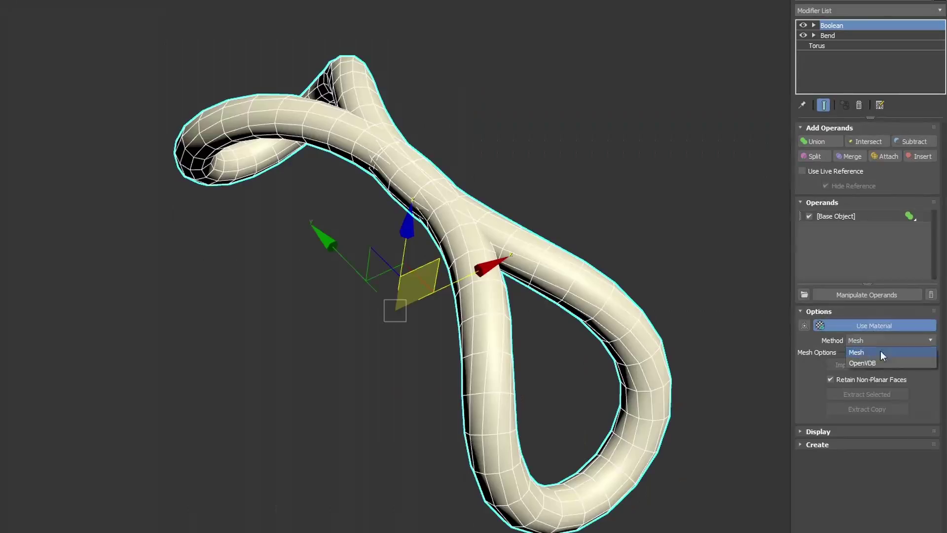
# Step: Switch the torus Boolean to OpenVDB and bend the torus to -309 degrees
pyautogui.click(872, 362)
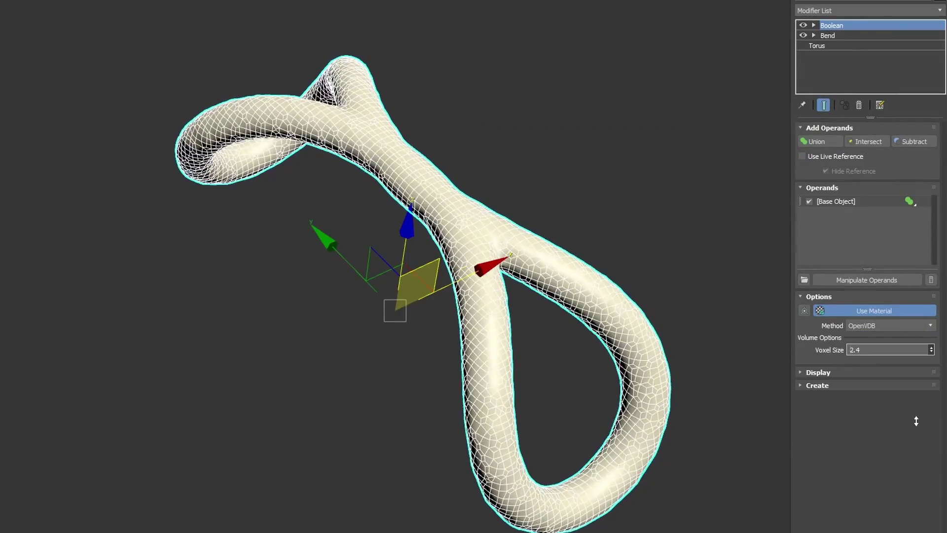
pyautogui.click(827, 35)
pyautogui.moveTo(898, 149); pyautogui.dragTo(856, 488)
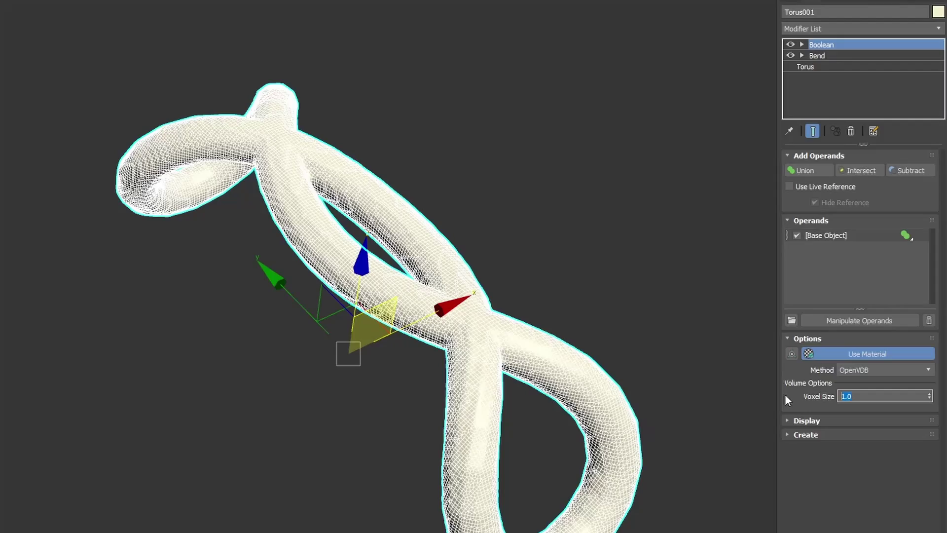
# Step: Apply voxel size 2.0, add Retopology and compute a 5000-face quad mesh
pyautogui.press('Return')
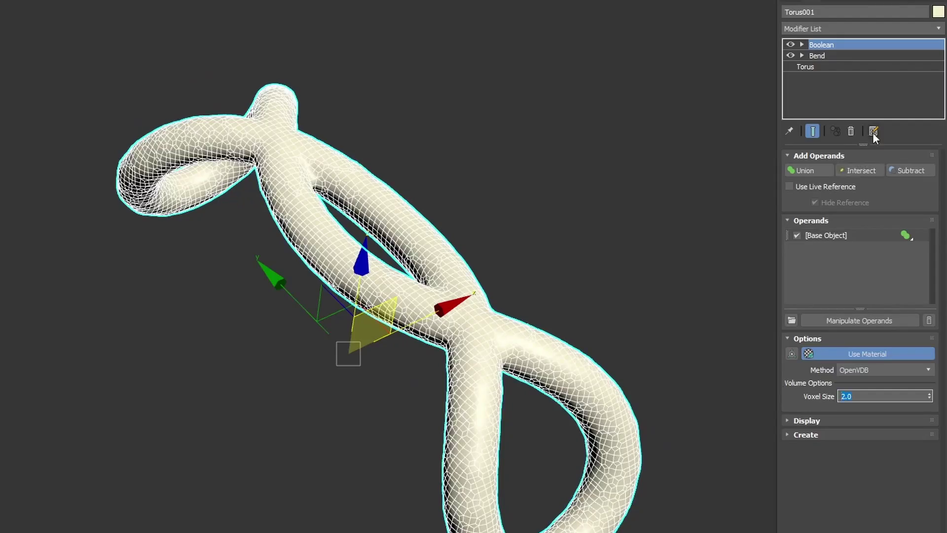
pyautogui.click(881, 28)
pyautogui.write('ret')
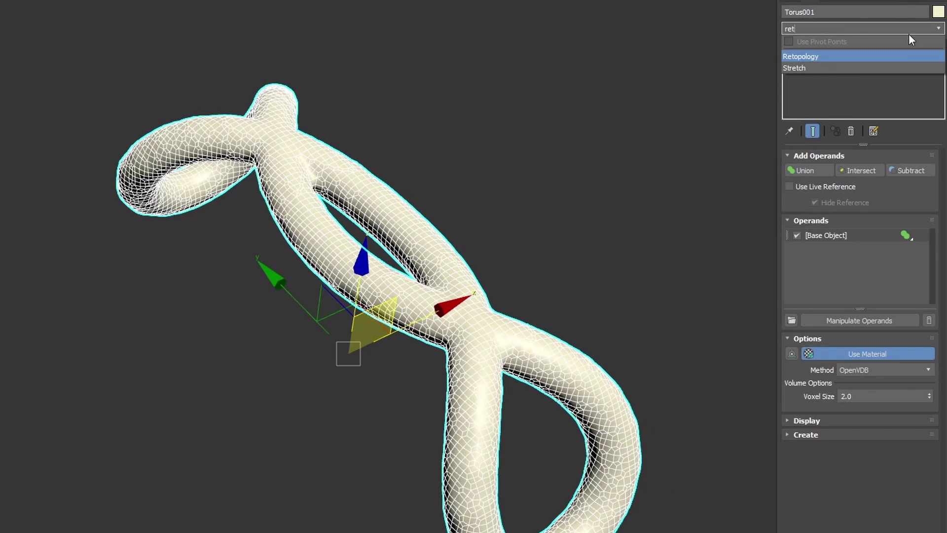
pyautogui.click(825, 57)
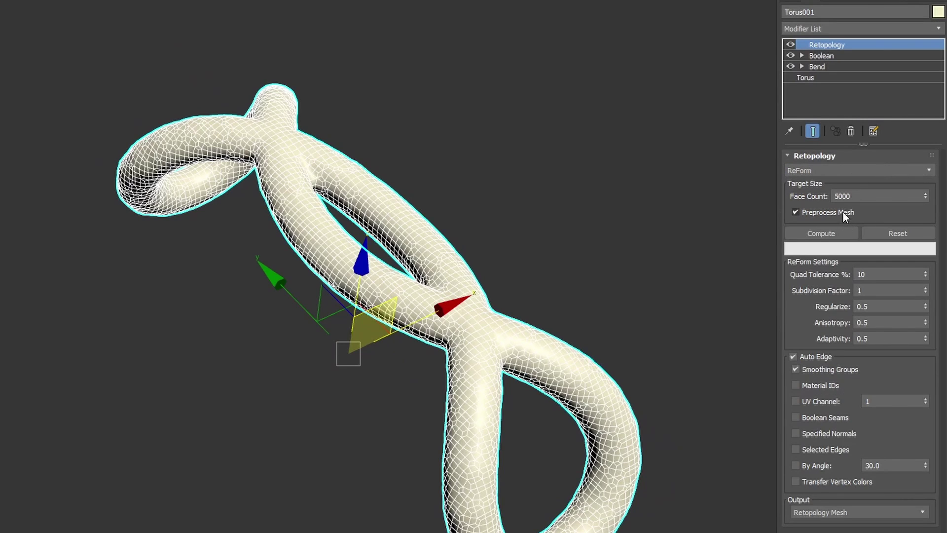
pyautogui.click(824, 232)
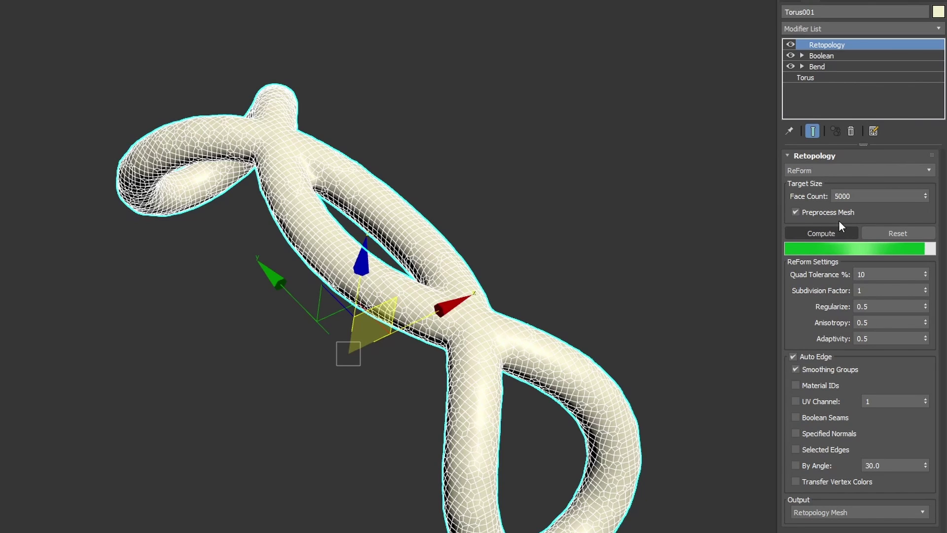
# Step: Show edged faces and orbit the torus to inspect its new quad topology
pyautogui.click(558, 236)
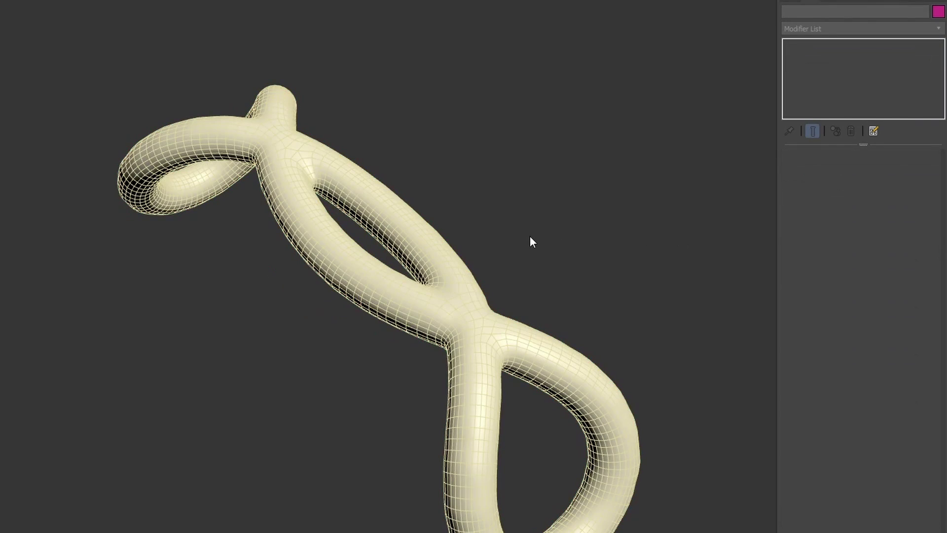
pyautogui.press('F4')
pyautogui.scroll(3, 513, 316)
pyautogui.click(501, 351)
pyautogui.scroll(-2, 528, 340)
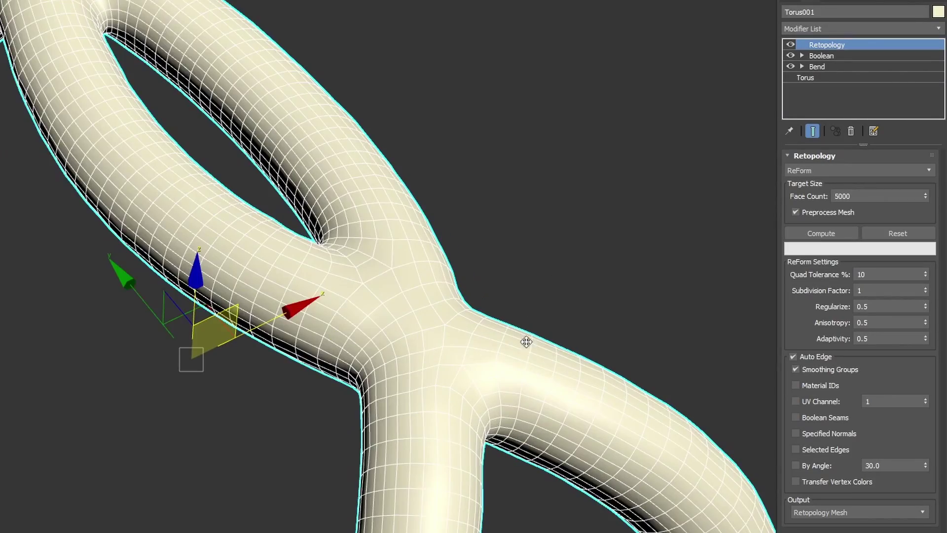
pyautogui.keyDown('alt'); pyautogui.moveTo(516, 293); pyautogui.dragTo(617, 258, button='middle'); pyautogui.keyUp('alt')
pyautogui.scroll(5, 298, 281)
pyautogui.scroll(-5, 296, 309)
pyautogui.keyDown('alt'); pyautogui.moveTo(296, 308); pyautogui.dragTo(260, 230, button='middle'); pyautogui.keyUp('alt')
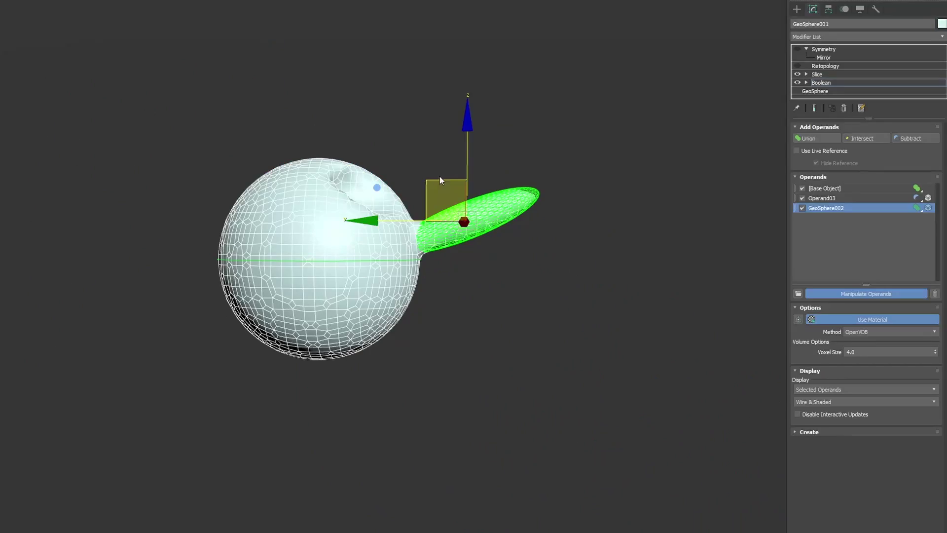
# Step: Move and clone the green ellipse operands to extend the crab's arms and legs
pyautogui.moveTo(439, 176); pyautogui.dragTo(565, 138)
pyautogui.moveTo(460, 219)
pyautogui.keyDown('shift'); pyautogui.mouseDown()
pyautogui.moveTo(447, 237)
pyautogui.moveTo(454, 271)
pyautogui.mouseUp(); pyautogui.keyUp('shift')
pyautogui.press('e')
pyautogui.press('w')
pyautogui.moveTo(461, 222)
pyautogui.mouseDown()
pyautogui.moveTo(588, 313)
pyautogui.moveTo(634, 243)
pyautogui.moveTo(582, 276)
pyautogui.mouseUp()
pyautogui.press('e')
pyautogui.press('w')
pyautogui.moveTo(577, 315); pyautogui.dragTo(545, 345)
# Step: Clone further ellipse operands into another leg and a forked tail
pyautogui.click(414, 305)
pyautogui.press('e')
pyautogui.press('w')
pyautogui.moveTo(434, 316)
pyautogui.keyDown('shift'); pyautogui.mouseDown()
pyautogui.moveTo(446, 345)
pyautogui.moveTo(600, 110)
pyautogui.mouseUp(); pyautogui.keyUp('shift')
pyautogui.press('r')
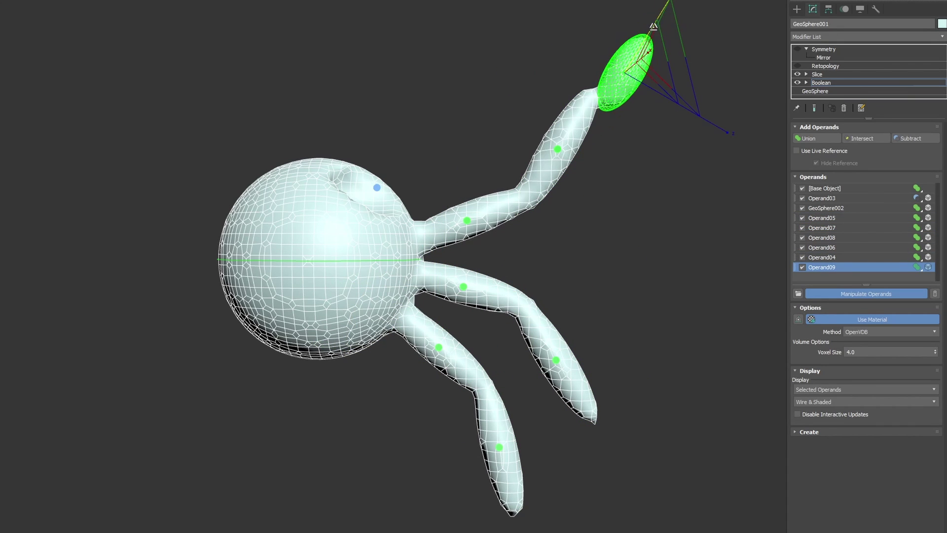
pyautogui.press('w')
pyautogui.press('e')
pyautogui.moveTo(587, 30)
pyautogui.keyDown('shift'); pyautogui.mouseDown()
pyautogui.moveTo(567, 59)
pyautogui.moveTo(575, 69)
pyautogui.mouseUp(); pyautogui.keyUp('shift')
pyautogui.press('w')
pyautogui.click(377, 187)
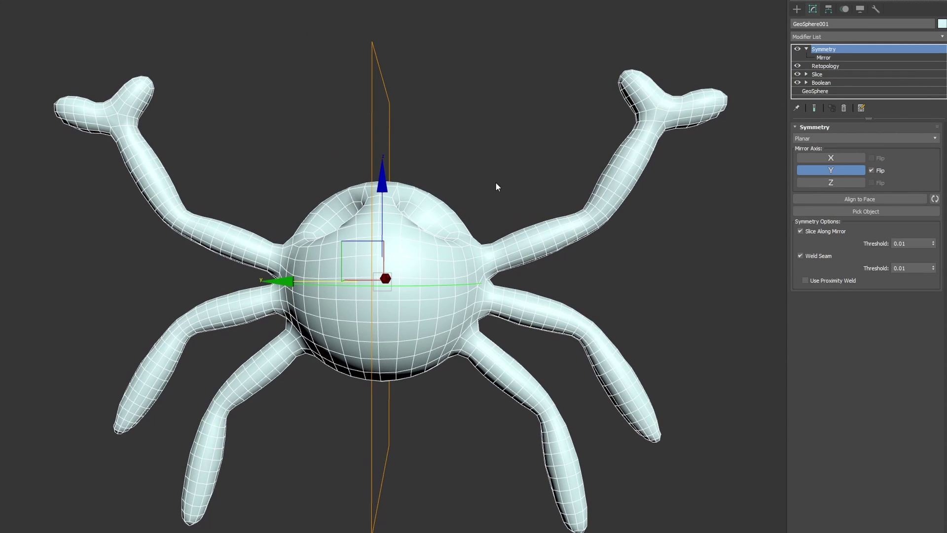
pyautogui.moveTo(496, 187); pyautogui.dragTo(492, 170, button='middle')
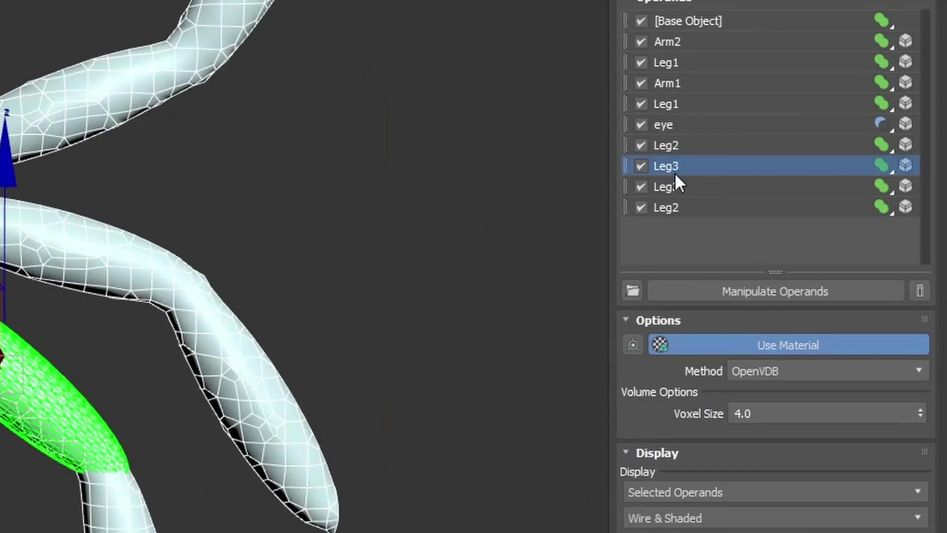
# Step: Group both Leg3 operands into a folder named Leg3
pyautogui.keyDown('ctrl'); pyautogui.click(676, 182); pyautogui.keyUp('ctrl')
pyautogui.click(633, 291)
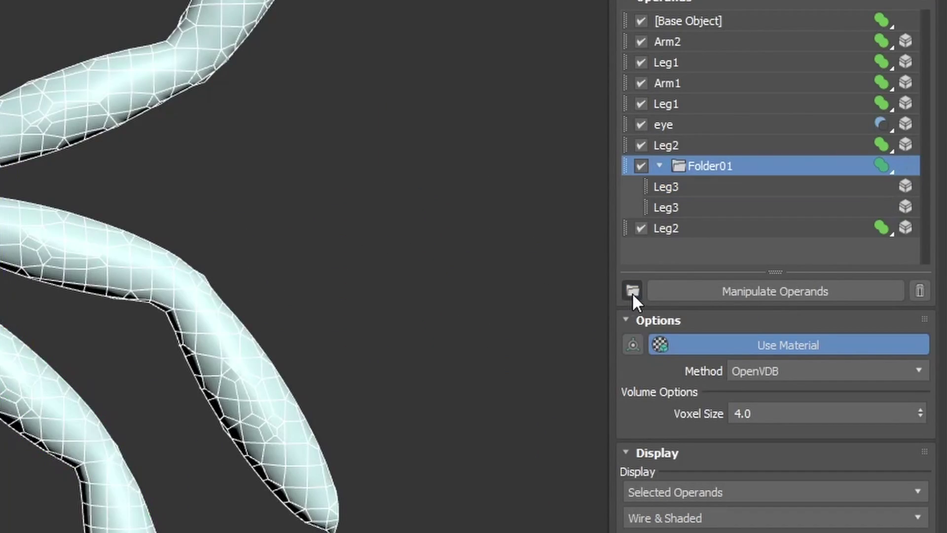
pyautogui.rightClick(739, 165)
pyautogui.click(811, 248)
pyautogui.click(659, 166)
# Step: Group both Leg2 operands into a new folder and rename it
pyautogui.click(664, 146)
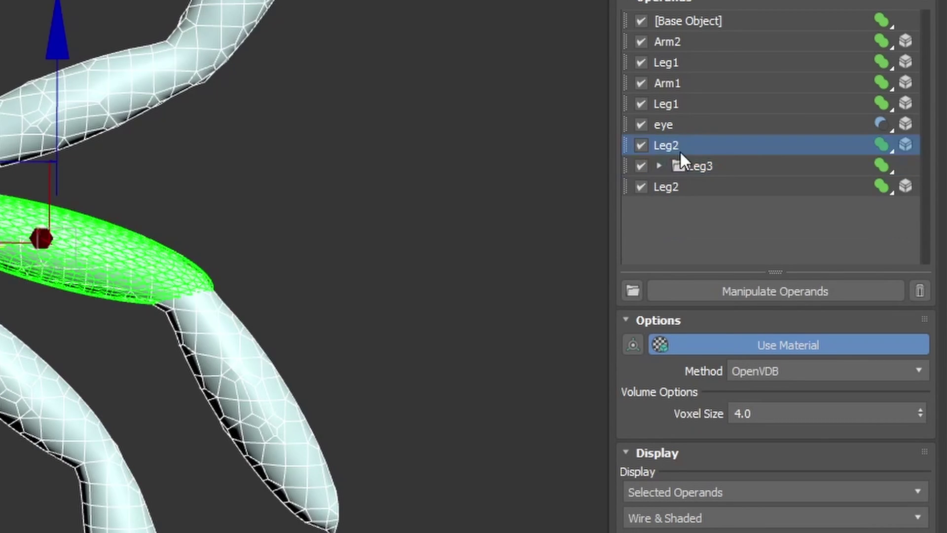
pyautogui.keyDown('ctrl'); pyautogui.click(681, 184); pyautogui.keyUp('ctrl')
pyautogui.click(636, 291)
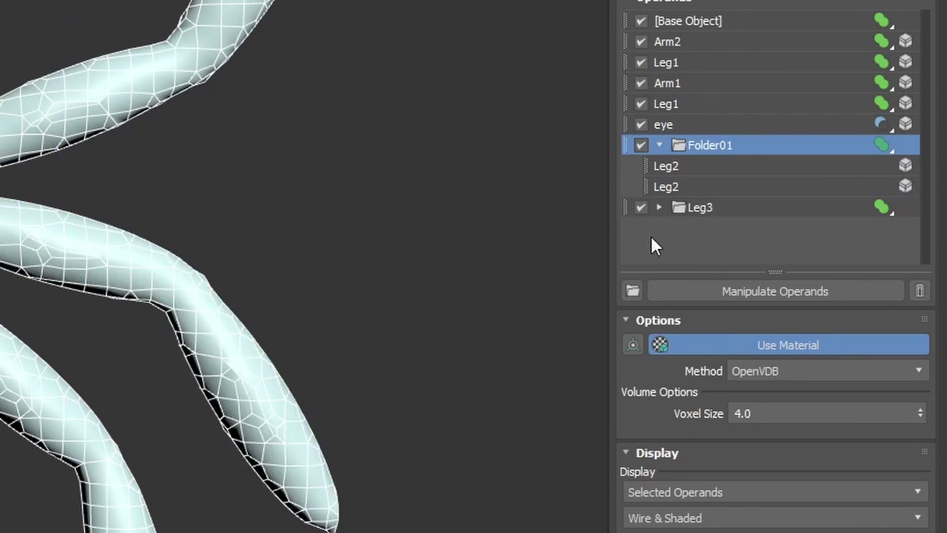
pyautogui.rightClick(727, 144)
pyautogui.click(756, 204)
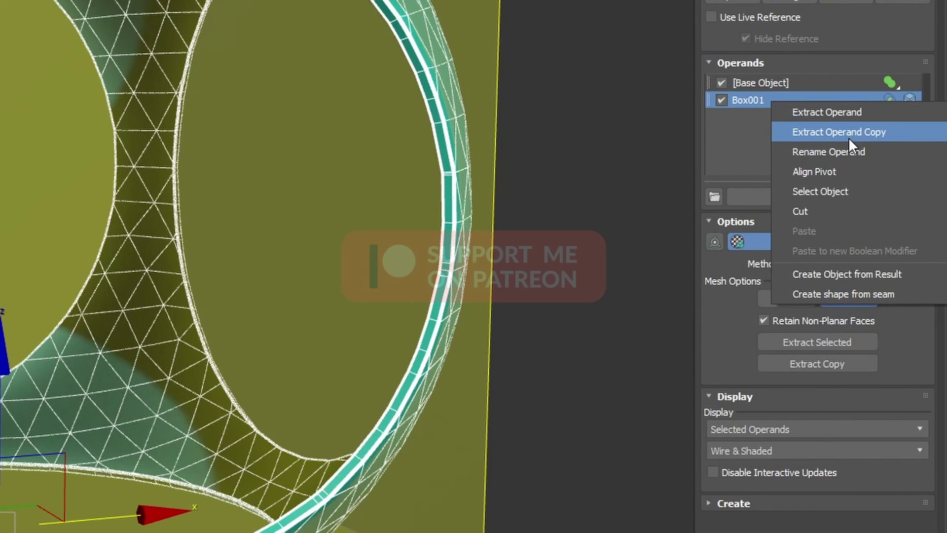
# Step: Create a shape from the Boolean seam, set Count X to 20 then 14, and choose Phyllotaxis
pyautogui.click(833, 292)
pyautogui.press('F4')
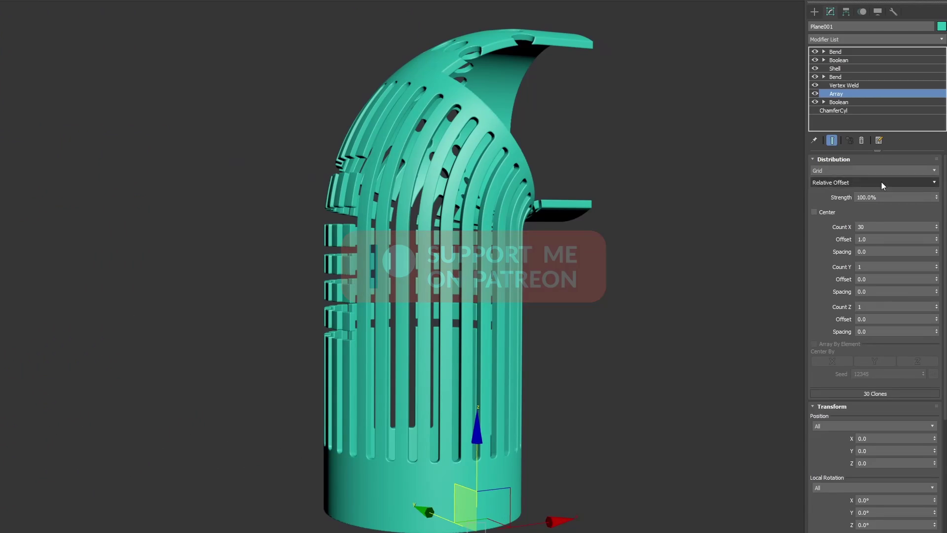
pyautogui.doubleClick(864, 227)
pyautogui.write('2')
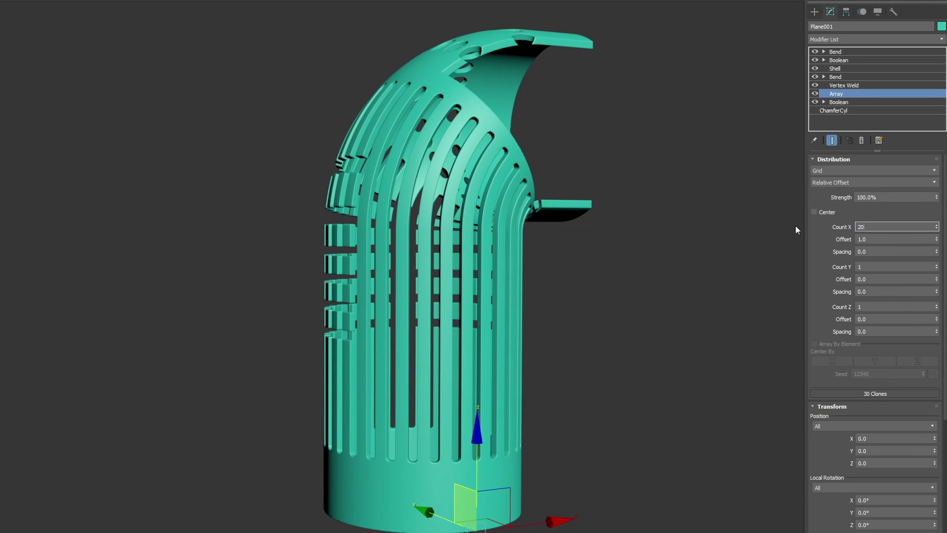
pyautogui.write('0')
pyautogui.press('Return')
pyautogui.doubleClick(864, 226)
pyautogui.write('14')
pyautogui.press('Return')
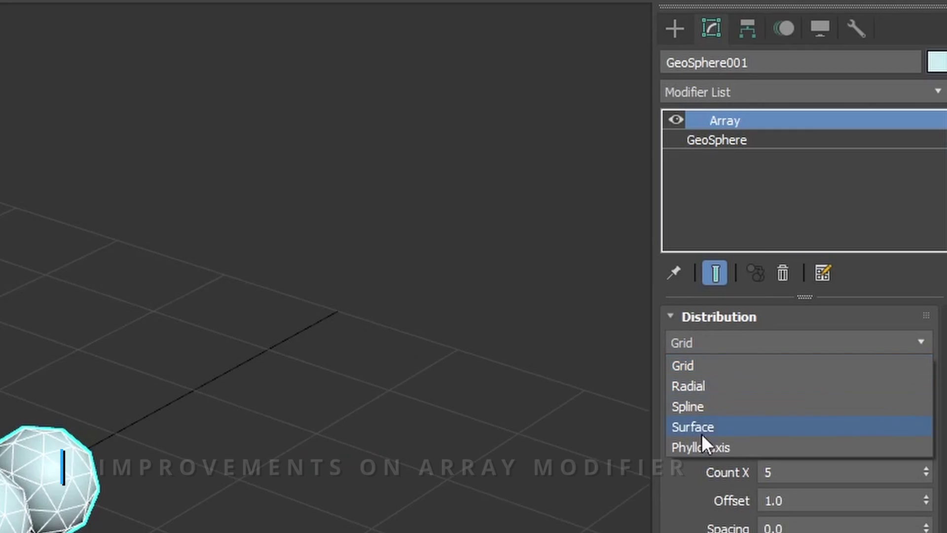
pyautogui.click(700, 448)
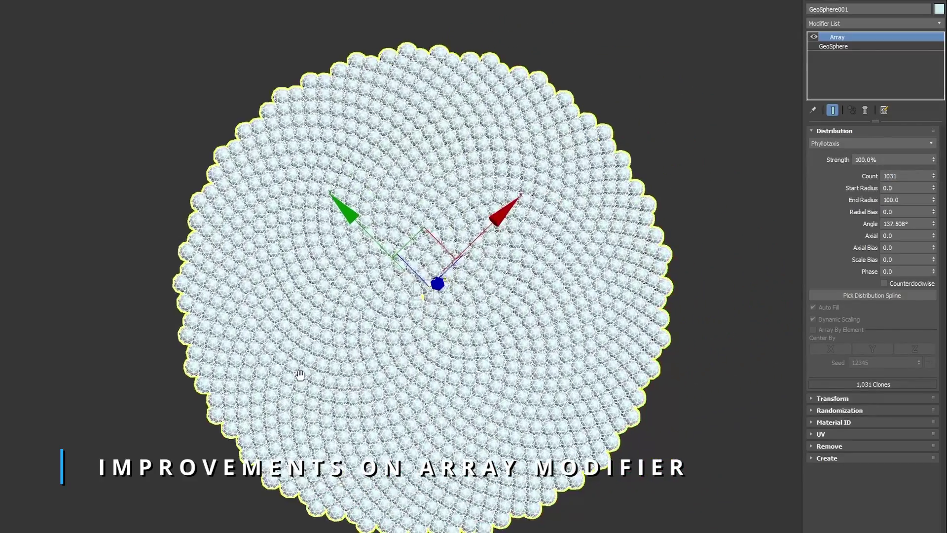
# Step: Spread the disc via Axial and Axial Bias -37.8, then order material IDs with Phase and N Times
pyautogui.moveTo(933, 235); pyautogui.dragTo(940, 162)
pyautogui.moveTo(934, 248)
pyautogui.mouseDown()
pyautogui.moveTo(898, 370)
pyautogui.moveTo(862, 441)
pyautogui.moveTo(845, 445)
pyautogui.moveTo(822, 236)
pyautogui.moveTo(847, 324)
pyautogui.moveTo(930, 256)
pyautogui.moveTo(927, 217)
pyautogui.moveTo(907, 315)
pyautogui.moveTo(909, 292)
pyautogui.moveTo(932, 259)
pyautogui.moveTo(930, 236)
pyautogui.mouseUp()
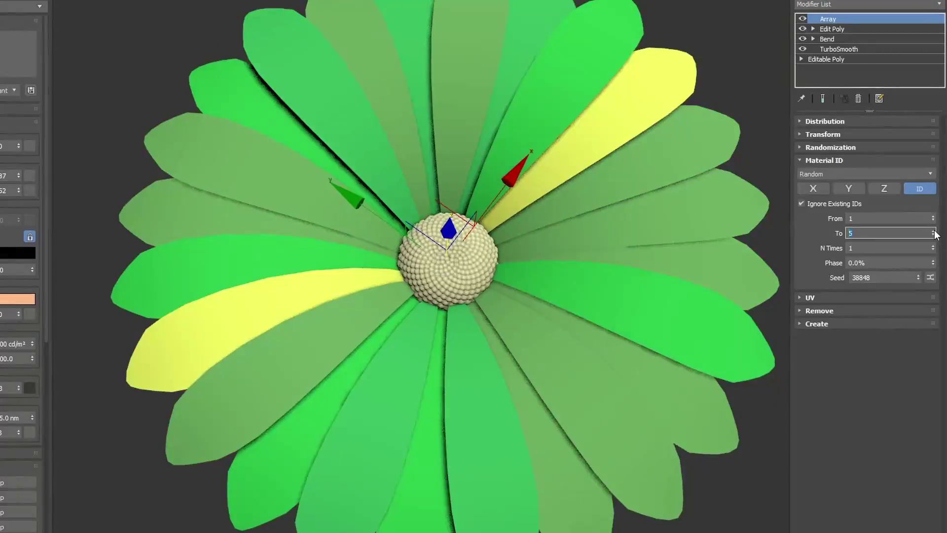
pyautogui.click(849, 174)
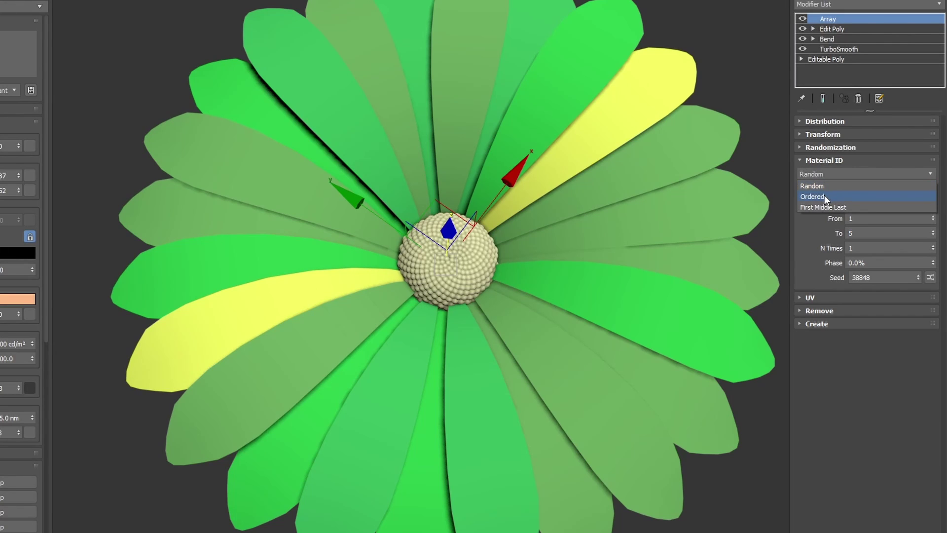
pyautogui.press('Escape')
pyautogui.press('Up')
pyautogui.moveTo(932, 265); pyautogui.dragTo(765, 473)
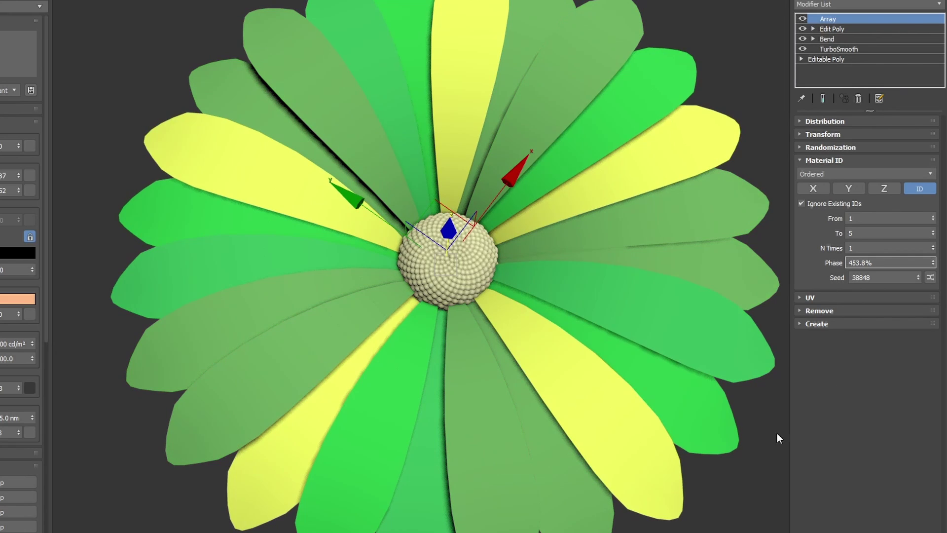
pyautogui.click(934, 245)
pyautogui.click(933, 245)
pyautogui.click(933, 246)
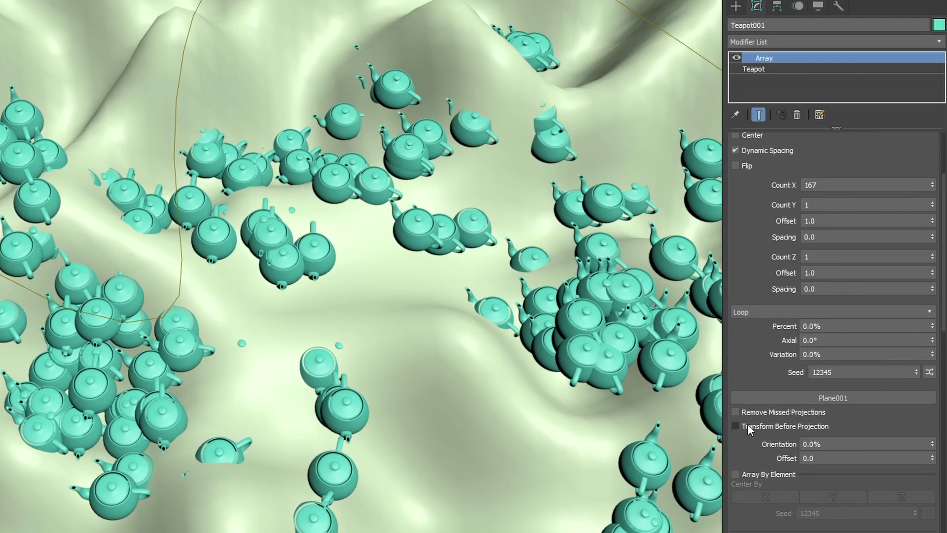
# Step: Toggle the array projection options, then set the brick array's Scale mode to Progressive
pyautogui.click(748, 424)
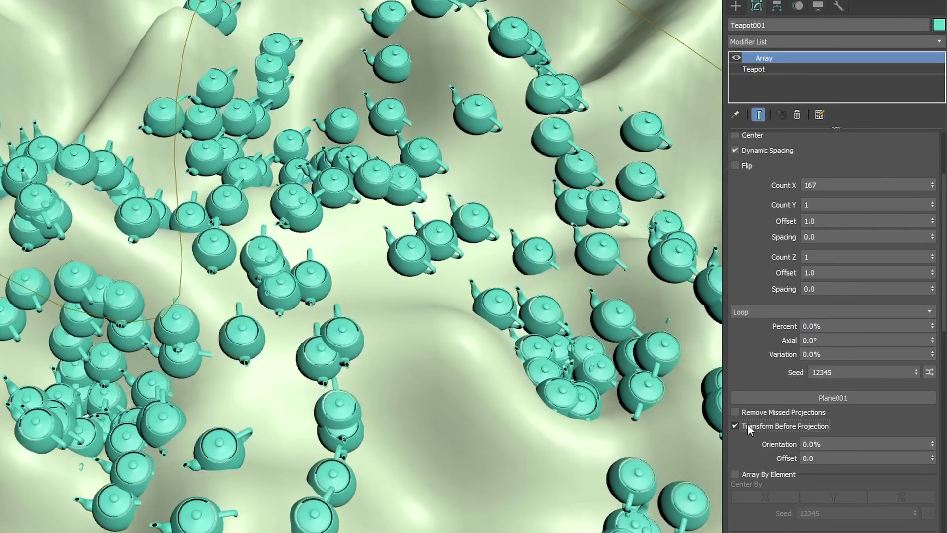
pyautogui.click(747, 425)
pyautogui.click(748, 425)
pyautogui.click(748, 425)
pyautogui.click(748, 425)
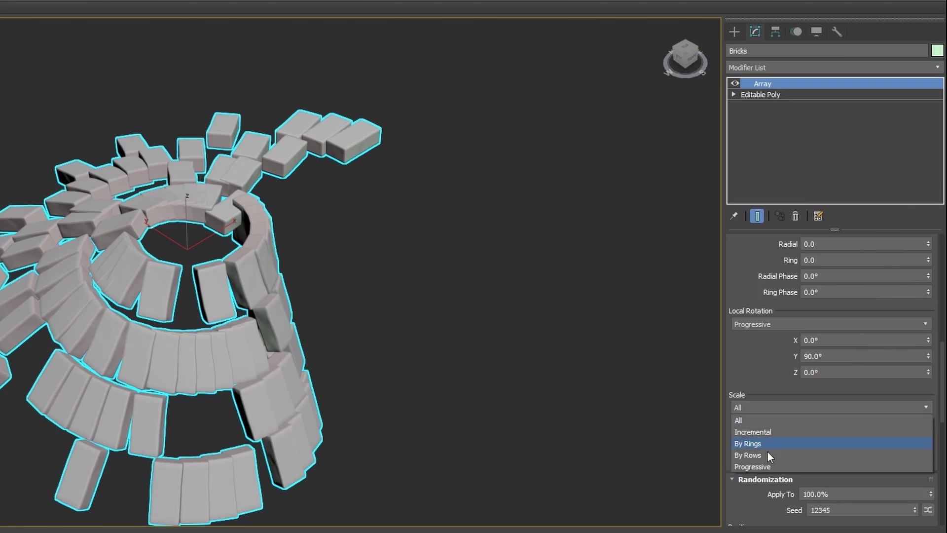
pyautogui.click(767, 461)
pyautogui.press('Tab')
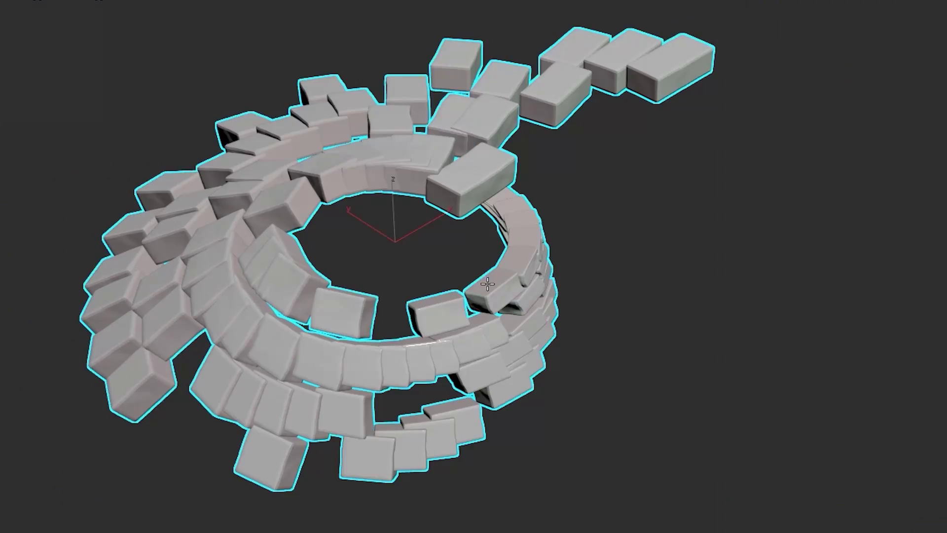
# Step: Marquee-select the upper 3DS letter segments and bring up the Material modifier settings
pyautogui.keyDown('alt'); pyautogui.moveTo(491, 179); pyautogui.dragTo(834, 269, button='middle'); pyautogui.keyUp('alt')
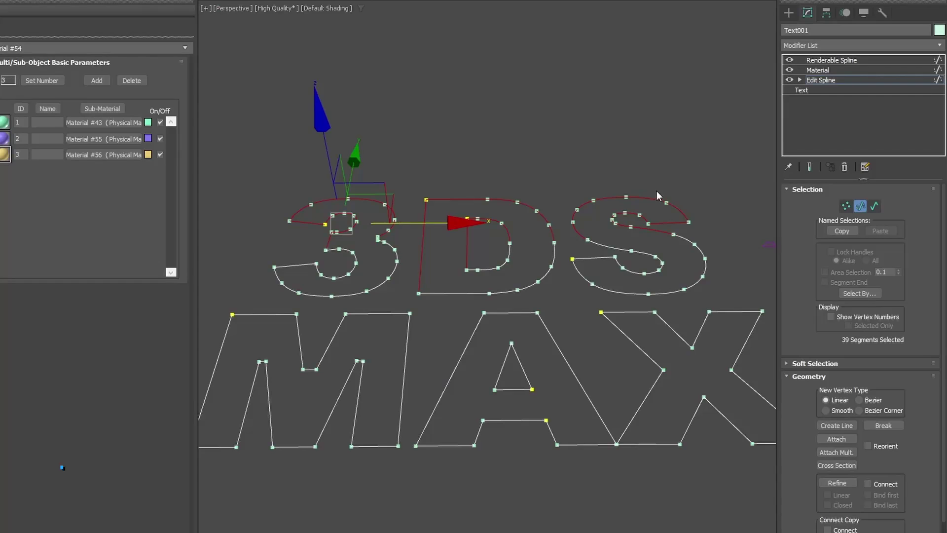
pyautogui.click(673, 143)
pyautogui.moveTo(735, 133); pyautogui.dragTo(255, 256)
pyautogui.click(819, 69)
# Step: Set the Material ID to 2, preview ID 3 in yellow, then return to 2
pyautogui.click(894, 206)
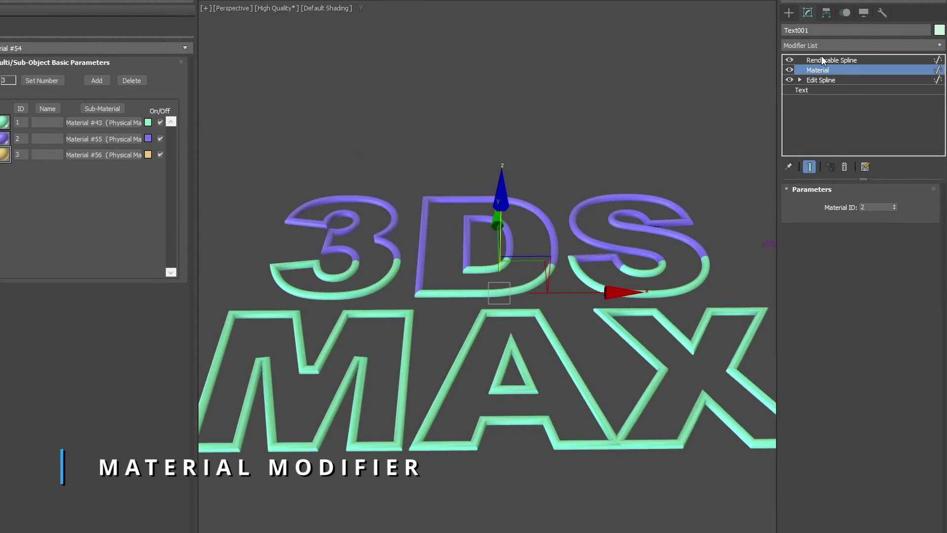
pyautogui.click(895, 205)
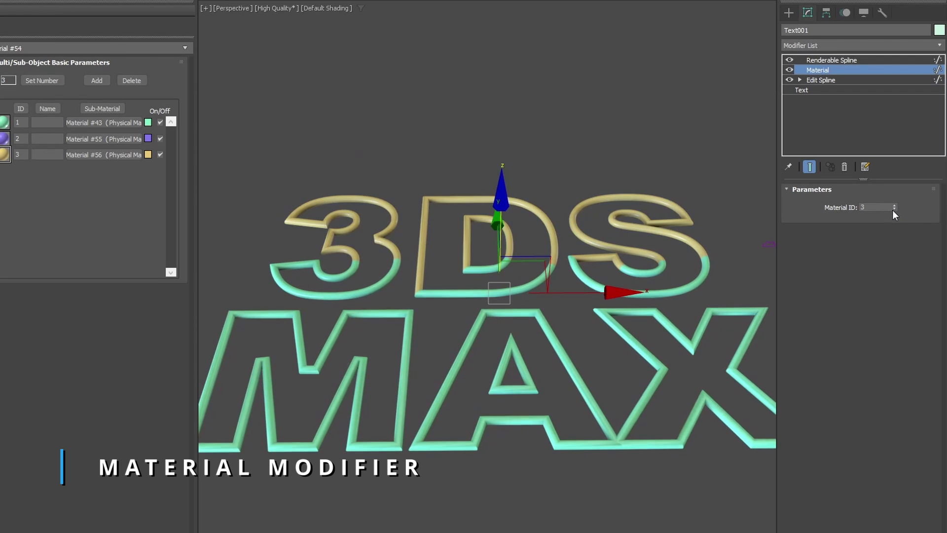
pyautogui.click(893, 208)
# Step: Add Edit Spline, select the M and A segments, and set Normalize segment length to 10.4
pyautogui.click(836, 45)
pyautogui.write('ed')
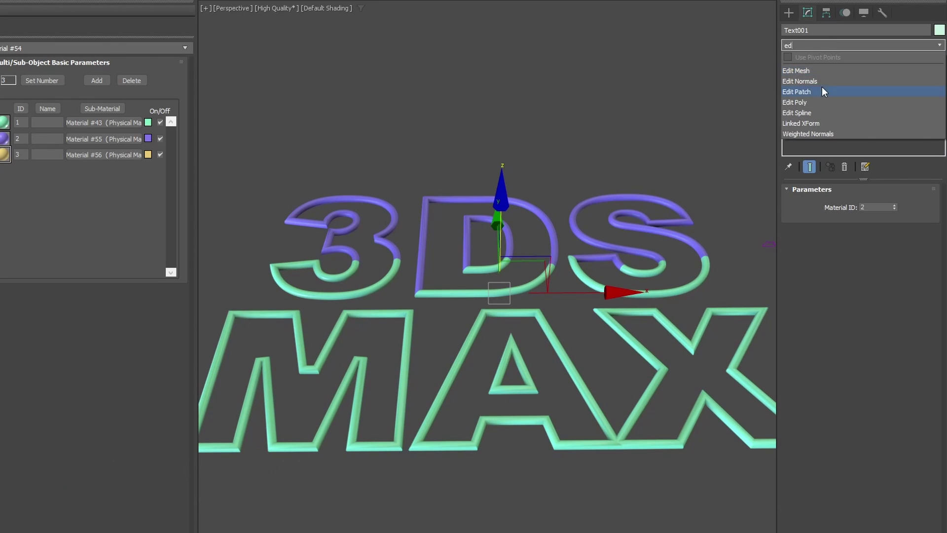
pyautogui.click(796, 113)
pyautogui.moveTo(434, 454); pyautogui.dragTo(212, 328)
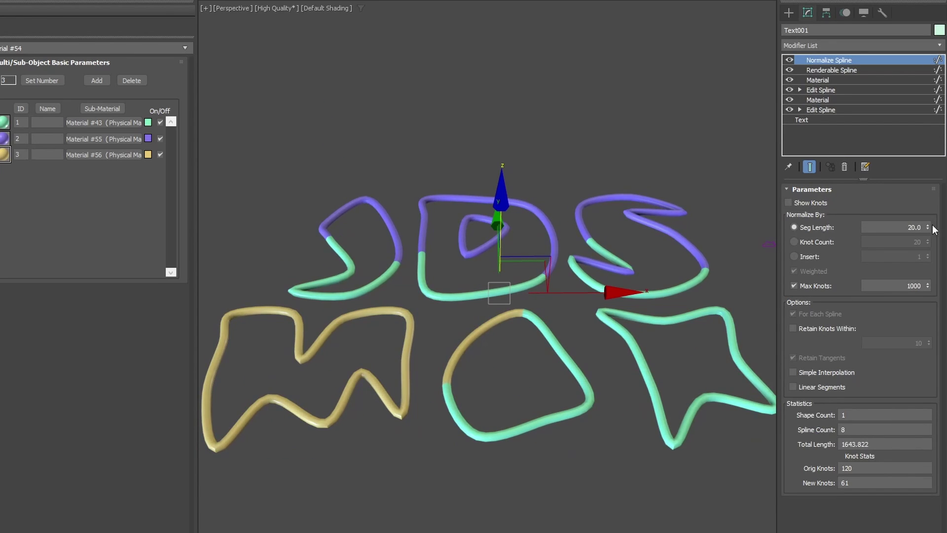
pyautogui.moveTo(927, 227); pyautogui.dragTo(917, 306)
pyautogui.click(728, 466)
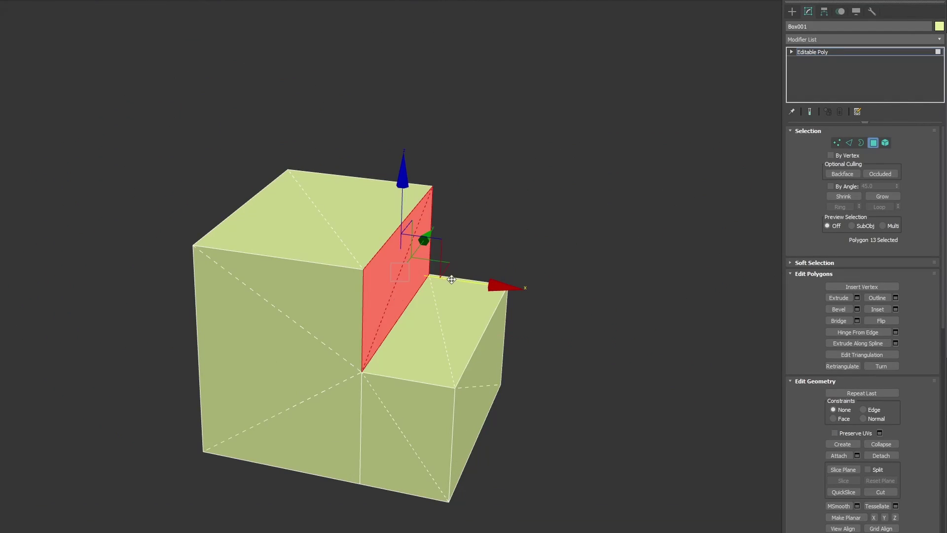
# Step: Push and raise box polygons into stepped blocks with a tall left column
pyautogui.click(350, 296)
pyautogui.moveTo(349, 297); pyautogui.dragTo(350, 338)
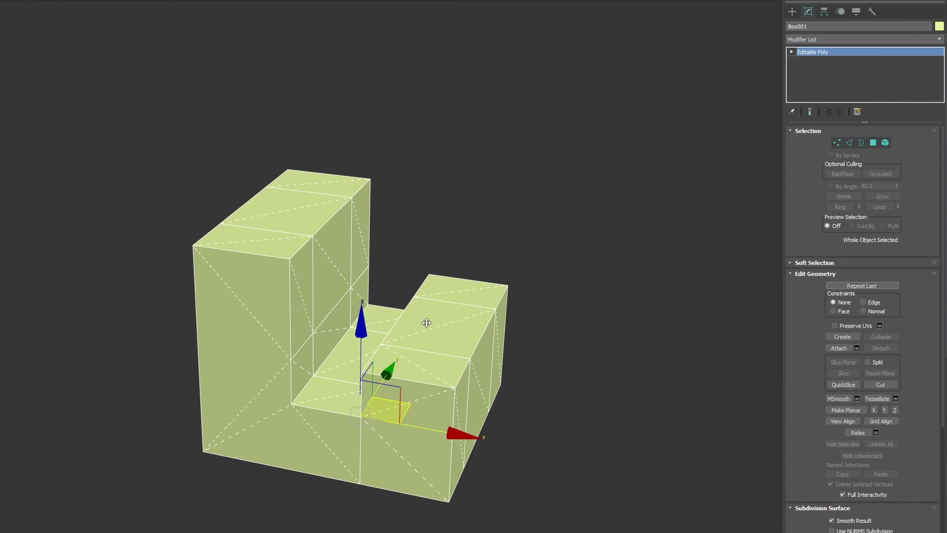
pyautogui.click(429, 301)
pyautogui.moveTo(454, 285); pyautogui.dragTo(455, 254)
pyautogui.click(447, 265)
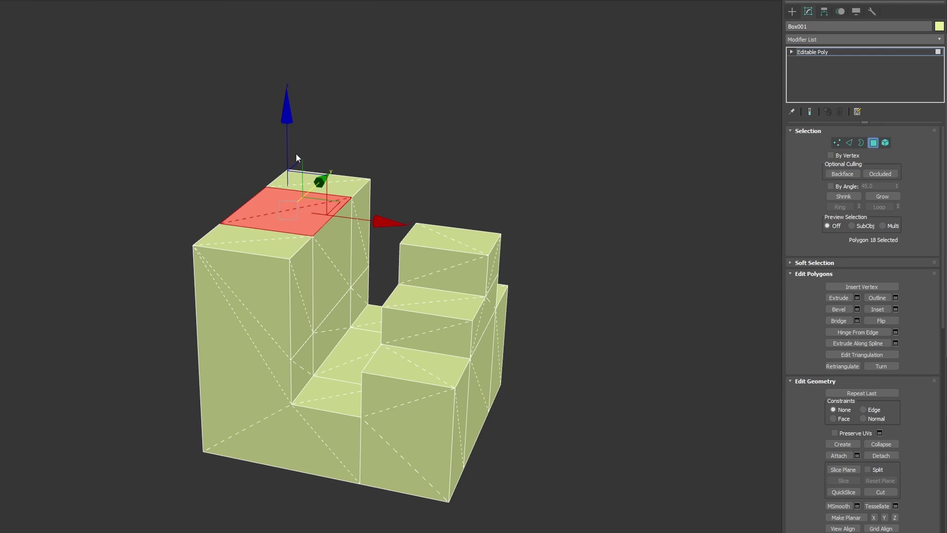
pyautogui.moveTo(296, 155); pyautogui.dragTo(295, 10)
# Step: Add horizontal and vertical edge loops on the column and pull its vertices down
pyautogui.click(314, 179)
pyautogui.click(332, 148)
pyautogui.press('1')
pyautogui.click(332, 105)
pyautogui.moveTo(331, 53); pyautogui.dragTo(331, 136)
# Step: Delete the column's top polygons and cap the resulting open border
pyautogui.press('4')
pyautogui.click(334, 131)
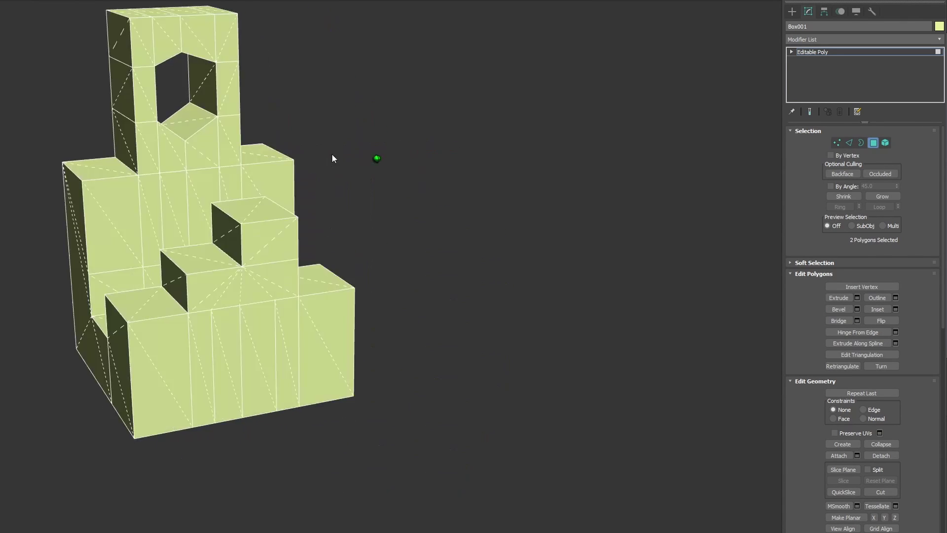
pyautogui.keyDown('alt'); pyautogui.moveTo(332, 158); pyautogui.dragTo(242, 184, button='middle'); pyautogui.keyUp('alt')
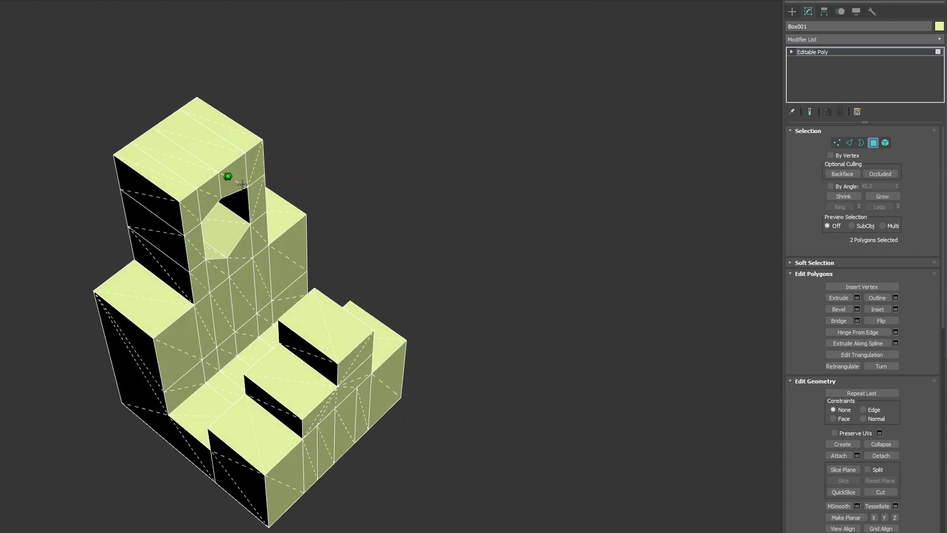
pyautogui.click(229, 129)
pyautogui.press('Delete')
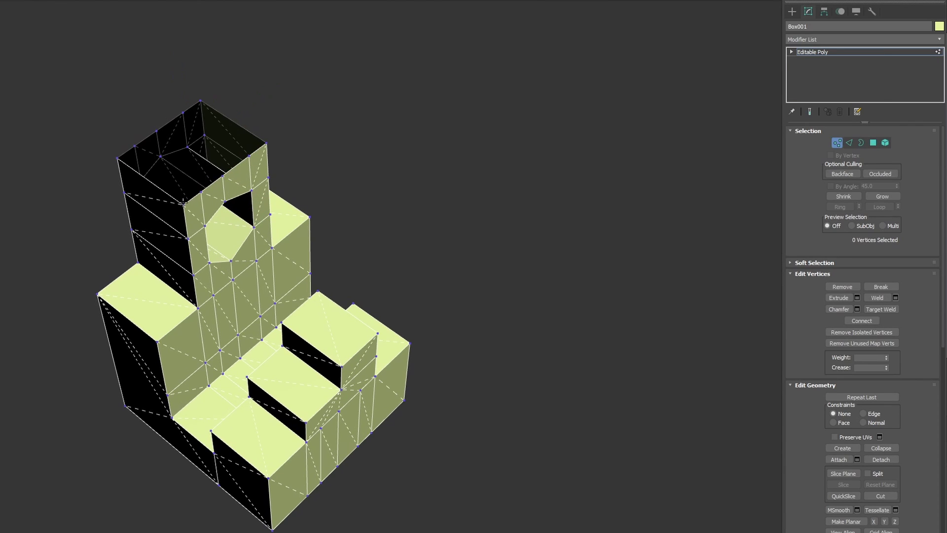
pyautogui.press('3')
pyautogui.click(188, 203)
pyautogui.hotkey('alt', 'p')
pyautogui.scroll(3, 213, 181)
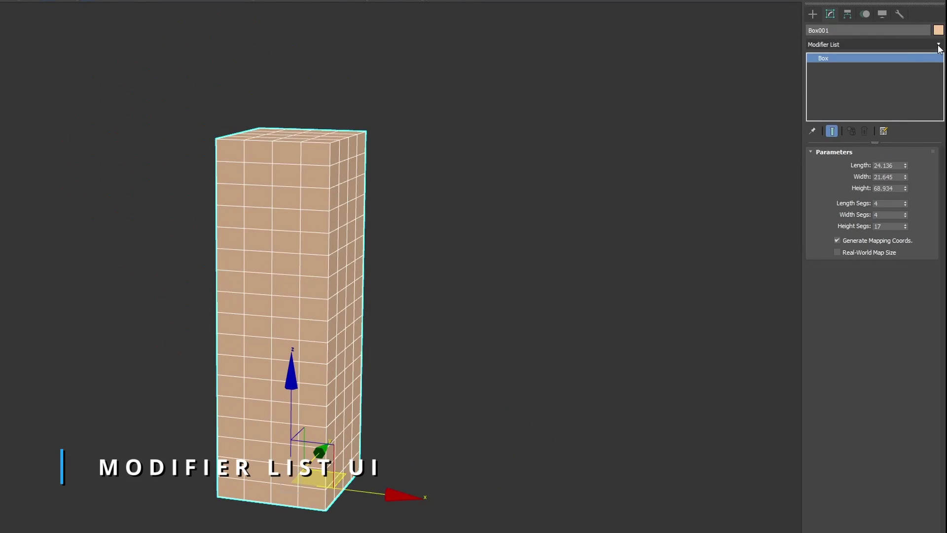
# Step: Browse the Modifier List, then search 'edit po' and add an Edit Poly modifier
pyautogui.click(939, 44)
pyautogui.click(939, 46)
pyautogui.click(938, 44)
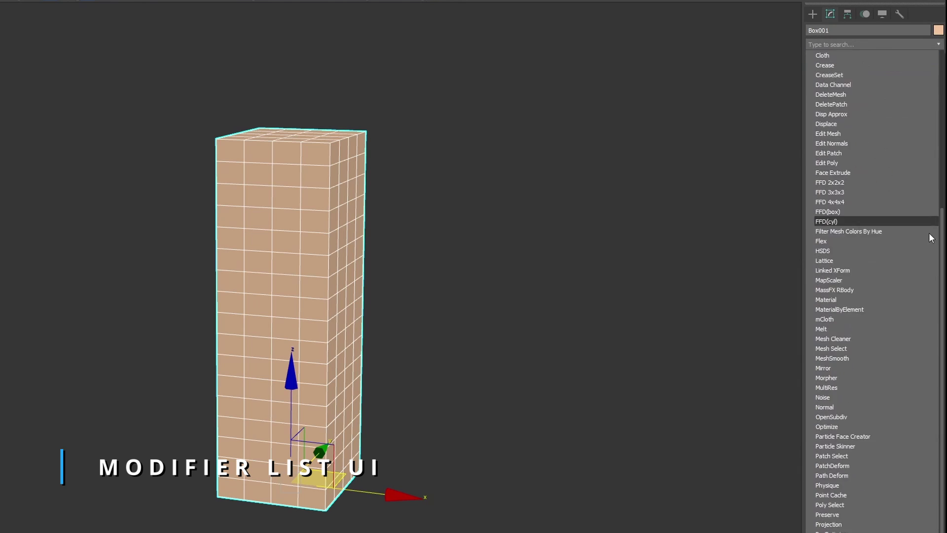
pyautogui.scroll(-10, 930, 243)
pyautogui.scroll(10, 930, 244)
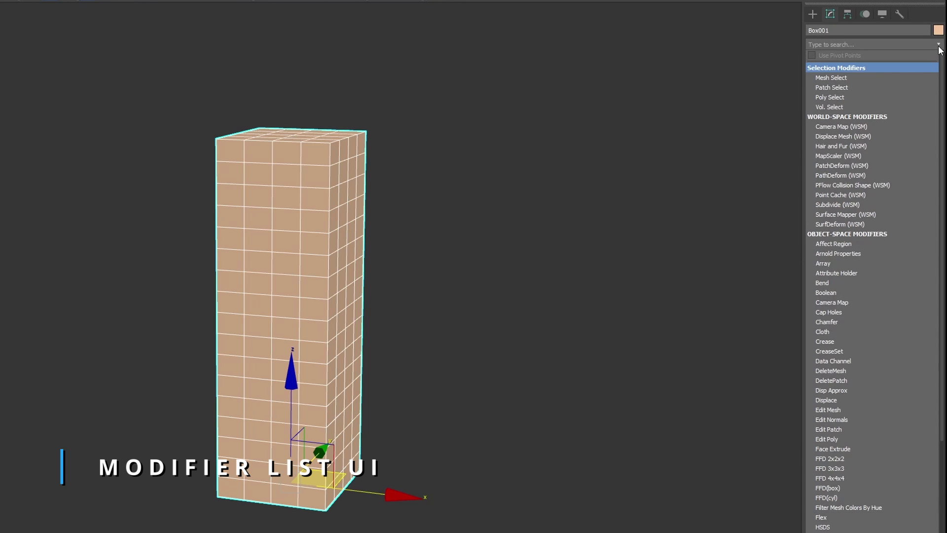
pyautogui.scroll(-10, 930, 243)
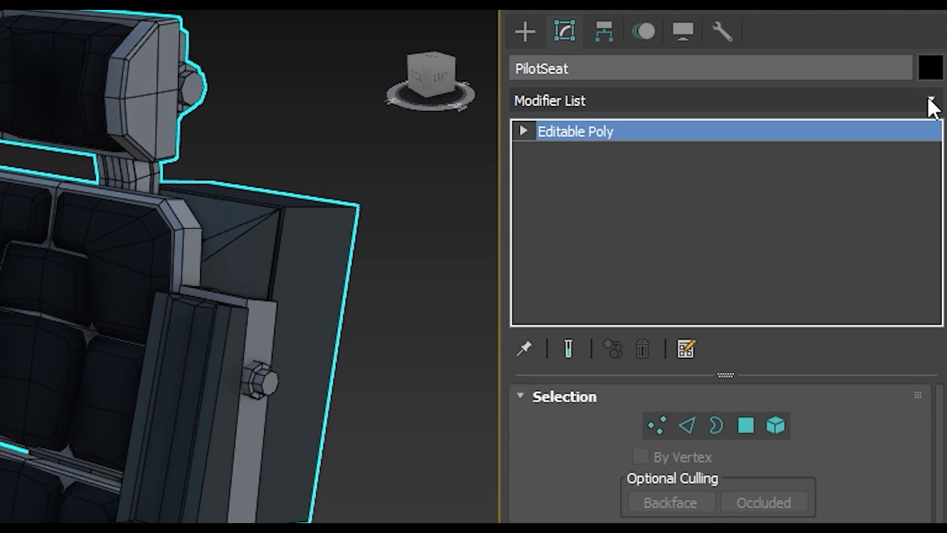
pyautogui.click(927, 98)
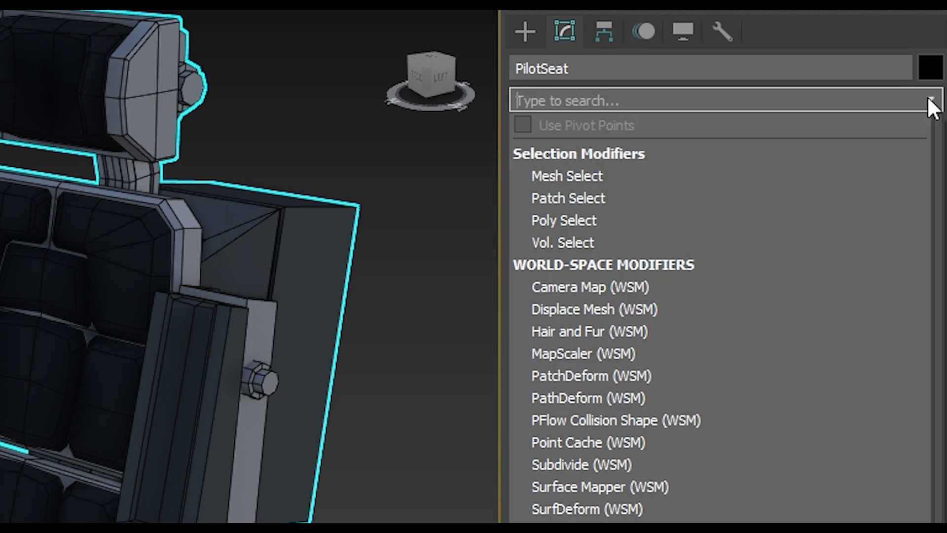
pyautogui.write('ed')
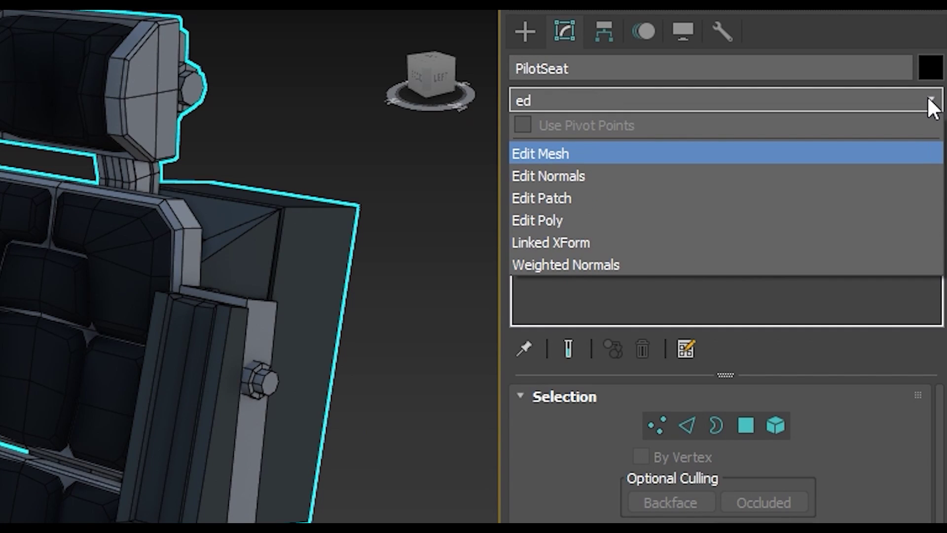
pyautogui.write('it po')
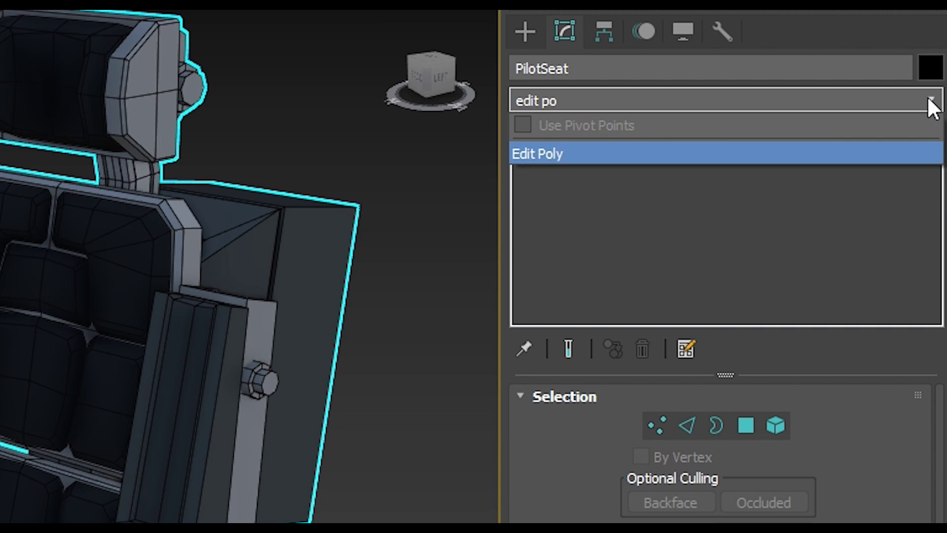
pyautogui.press('Return')
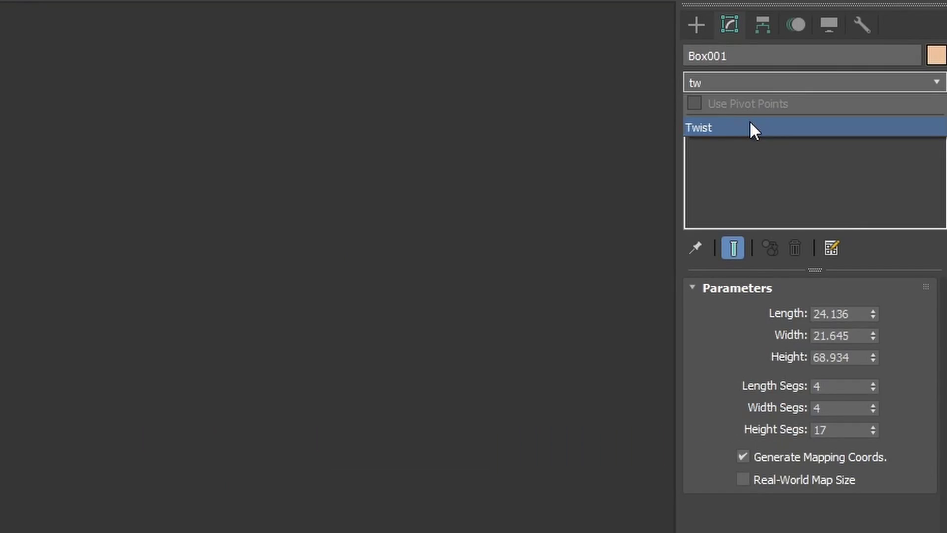
# Step: Add a Twist modifier at 126.5° and a Bend modifier at 54°
pyautogui.click(749, 124)
pyautogui.moveTo(853, 326); pyautogui.dragTo(927, 76)
pyautogui.click(934, 82)
pyautogui.write('be')
pyautogui.click(841, 124)
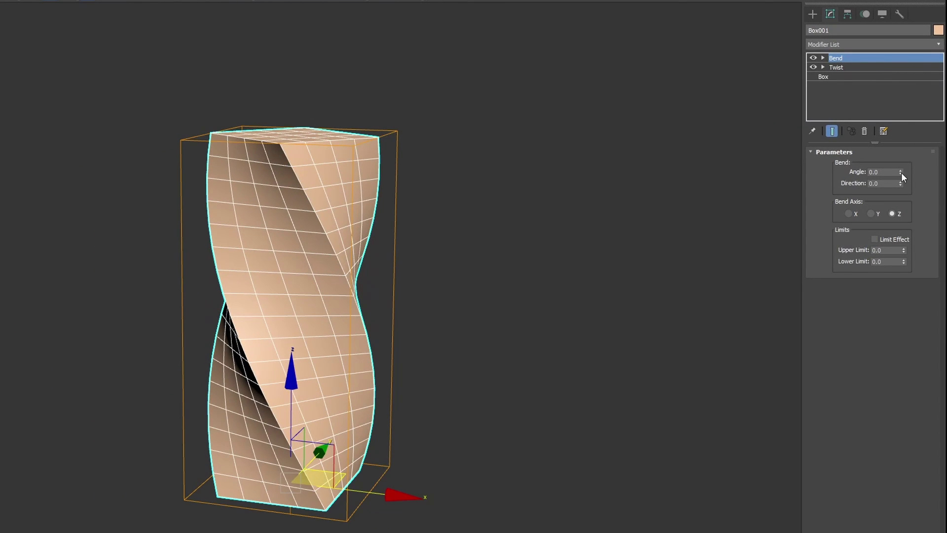
pyautogui.moveTo(901, 174); pyautogui.dragTo(901, 158)
# Step: Stack Array, Edit Poly and Chamfer modifiers on top via the modifier search
pyautogui.click(938, 45)
pyautogui.write('arra')
pyautogui.click(876, 69)
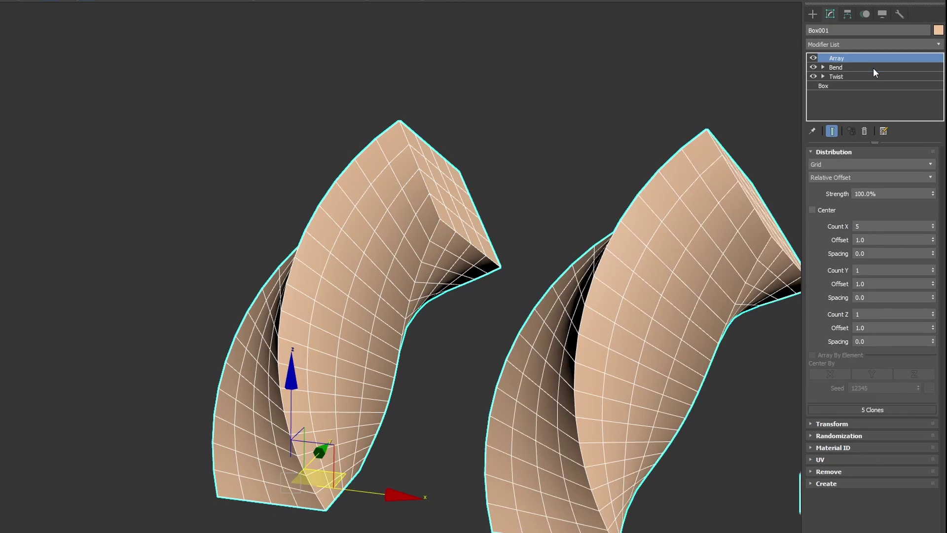
pyautogui.click(939, 44)
pyautogui.write('dit po')
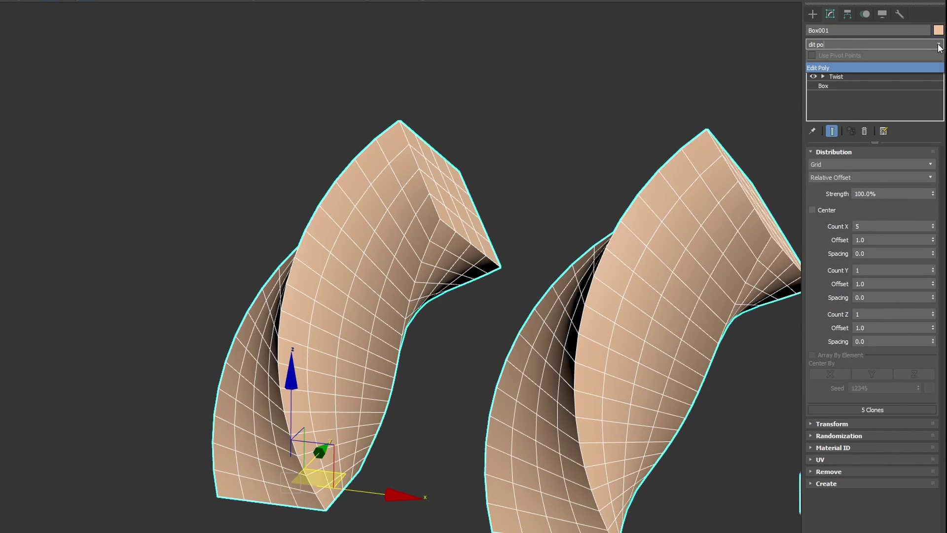
pyautogui.press('Return')
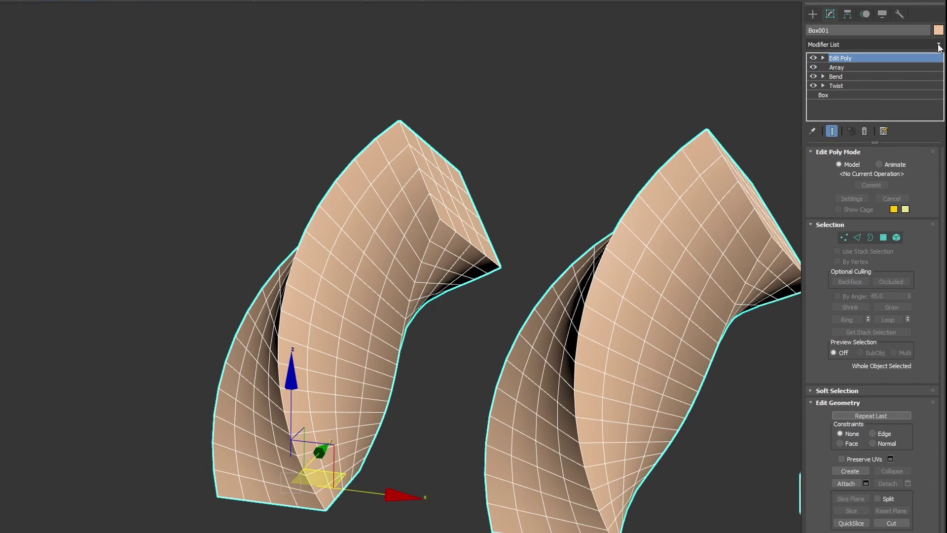
pyautogui.click(939, 45)
pyautogui.write('cham')
pyautogui.press('Return')
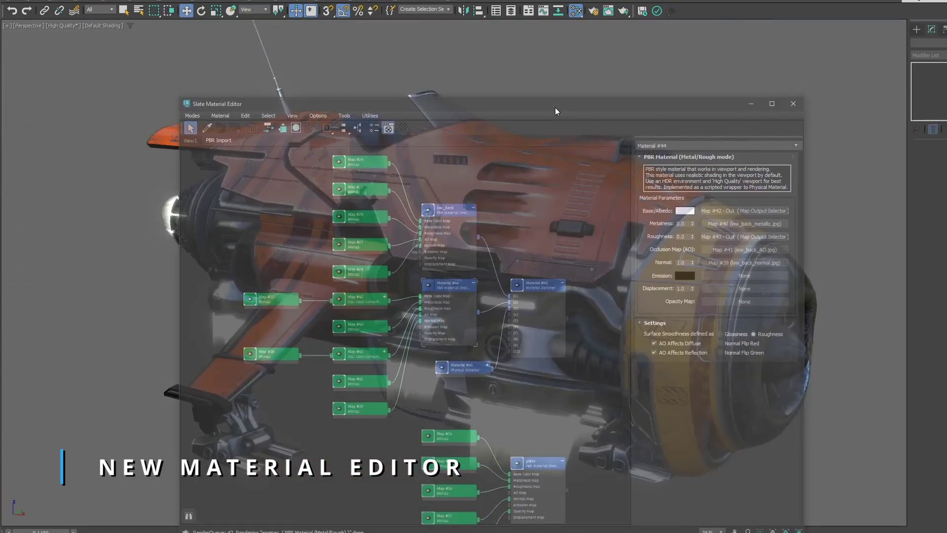
# Step: Dock the Slate Material Editor on the left edge and pan the views
pyautogui.moveTo(554, 107); pyautogui.dragTo(6, 131)
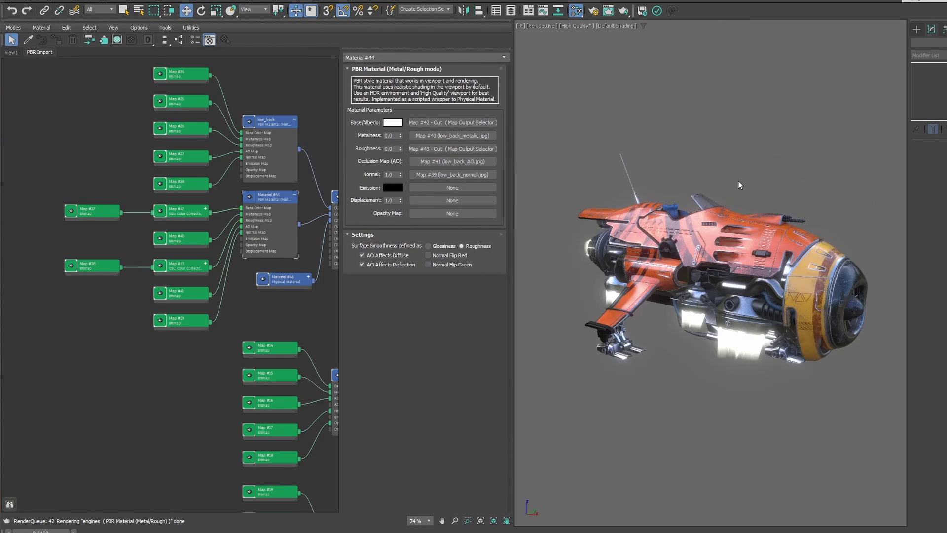
pyautogui.moveTo(739, 184); pyautogui.dragTo(717, 175, button='middle')
pyautogui.moveTo(266, 305)
pyautogui.mouseDown(button='middle')
pyautogui.moveTo(121, 309)
pyautogui.moveTo(232, 292)
pyautogui.moveTo(254, 309)
pyautogui.moveTo(141, 193)
pyautogui.moveTo(146, 210)
pyautogui.mouseUp(button='middle')
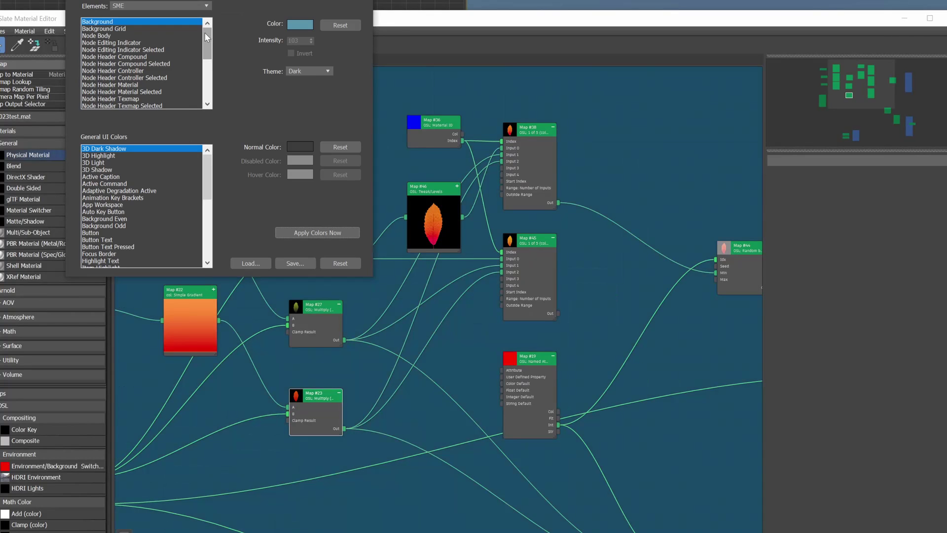
pyautogui.scroll(-1, 205, 32)
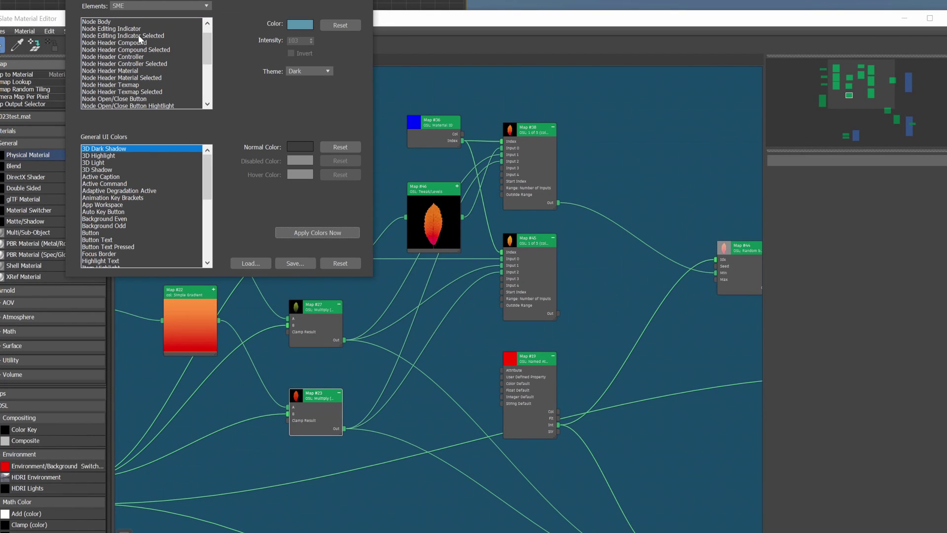
# Step: Make the graph background blue and texmap headers red, apply colours, and wire Material #46 in
pyautogui.moveTo(138, 42)
pyautogui.mouseDown()
pyautogui.moveTo(191, 45)
pyautogui.moveTo(179, 77)
pyautogui.moveTo(213, 73)
pyautogui.moveTo(213, 86)
pyautogui.mouseUp()
pyautogui.click(179, 85)
pyautogui.click(300, 24)
pyautogui.click(241, 165)
pyautogui.click(143, 95)
pyautogui.click(300, 24)
pyautogui.click(217, 157)
pyautogui.click(317, 232)
pyautogui.moveTo(179, 337); pyautogui.dragTo(278, 348)
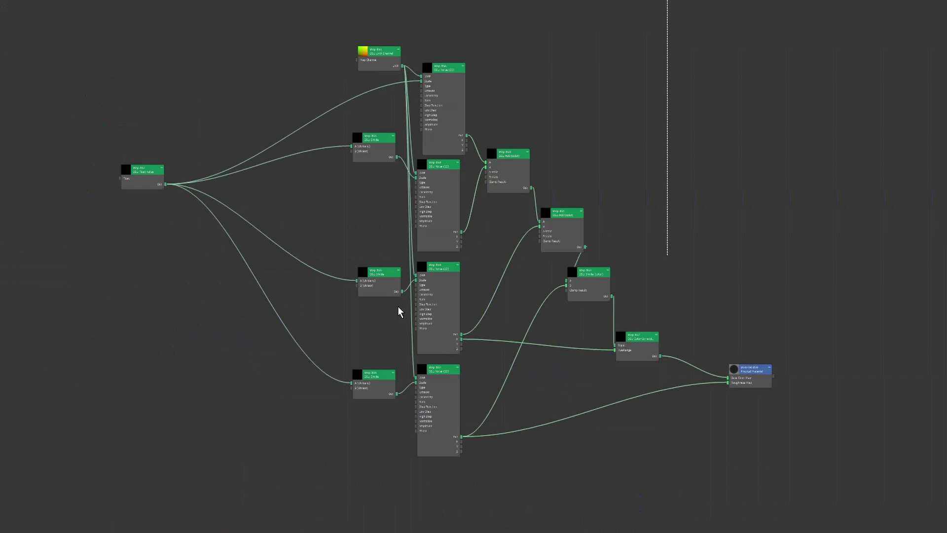
# Step: Package the selected noise nodes into a Compound node and inspect its contents
pyautogui.moveTo(397, 296); pyautogui.dragTo(284, 491)
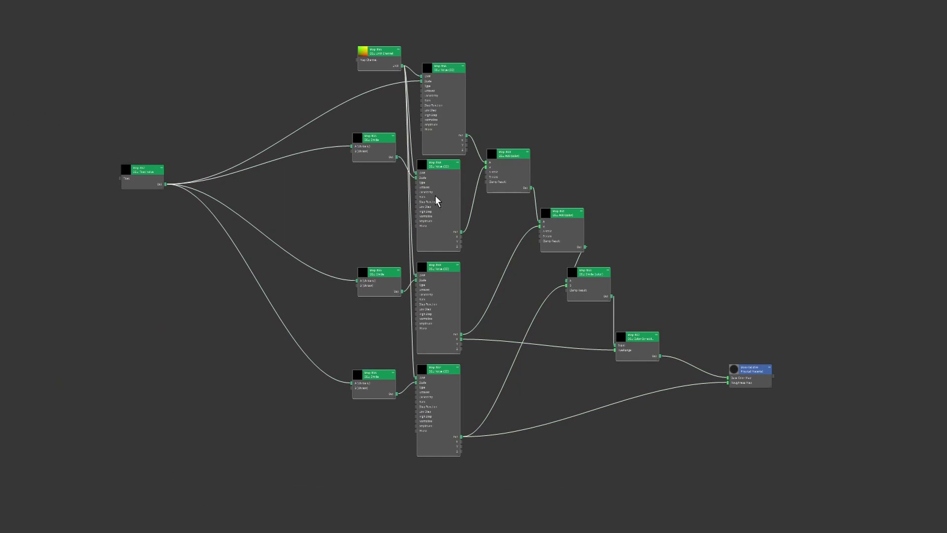
pyautogui.rightClick(442, 172)
pyautogui.click(483, 188)
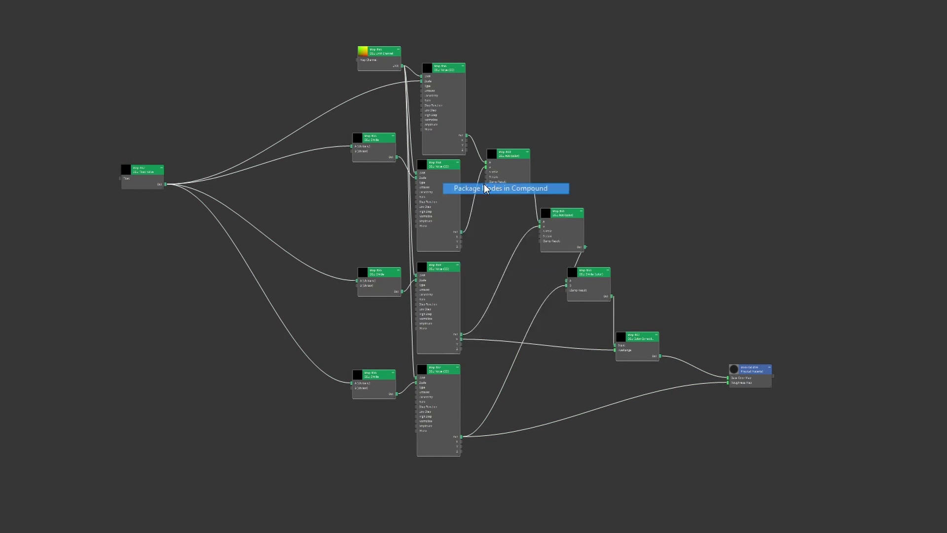
pyautogui.doubleClick(433, 169)
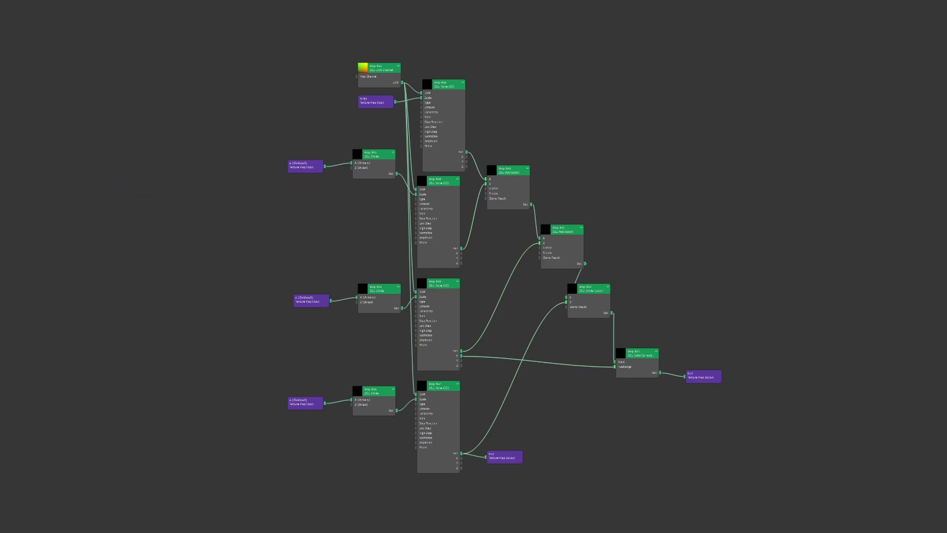
pyautogui.click(13, 53)
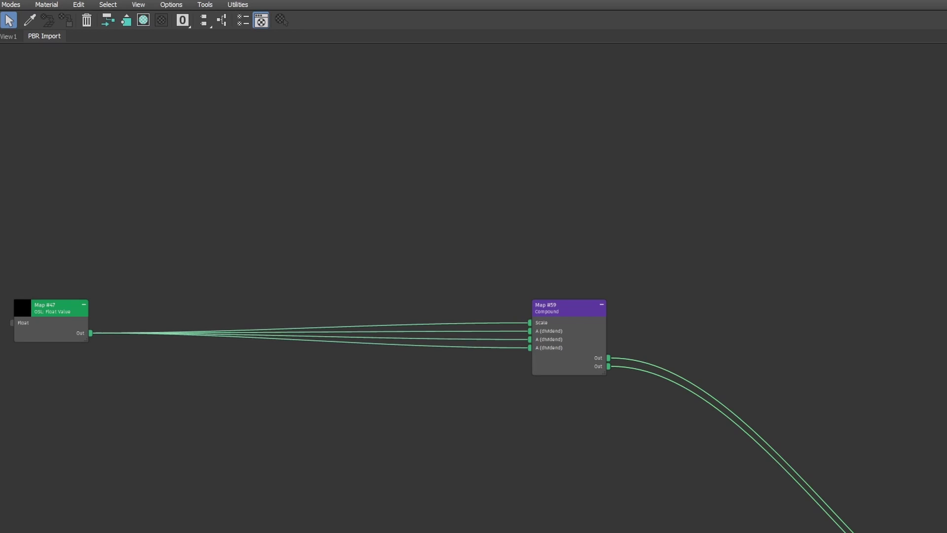
# Step: Inspect compound Map #59, then package the middle group of nodes into another compound
pyautogui.doubleClick(542, 365)
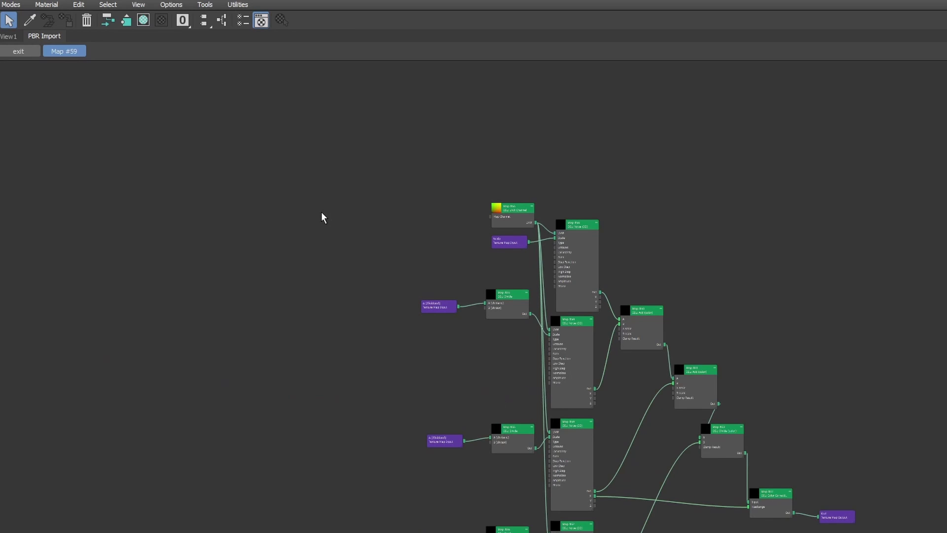
pyautogui.click(18, 51)
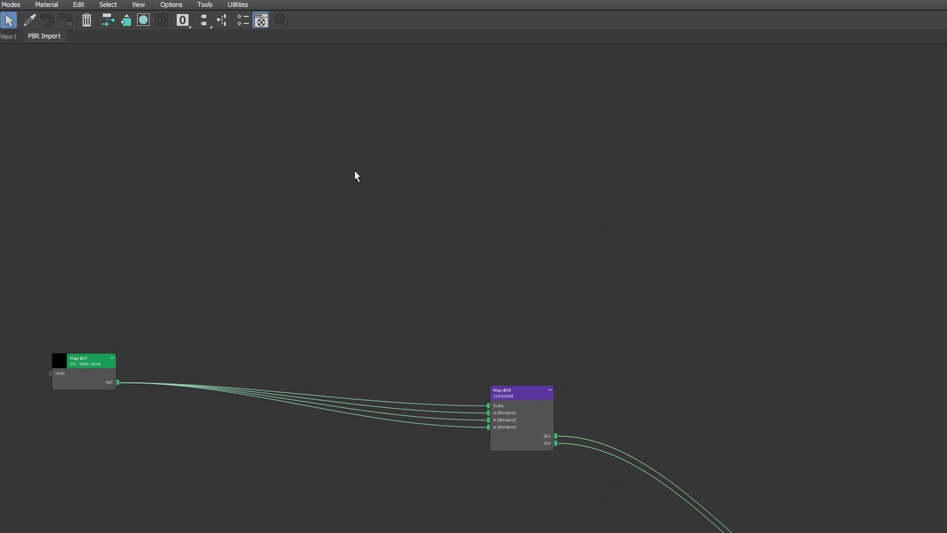
pyautogui.moveTo(668, 3); pyautogui.dragTo(283, 497)
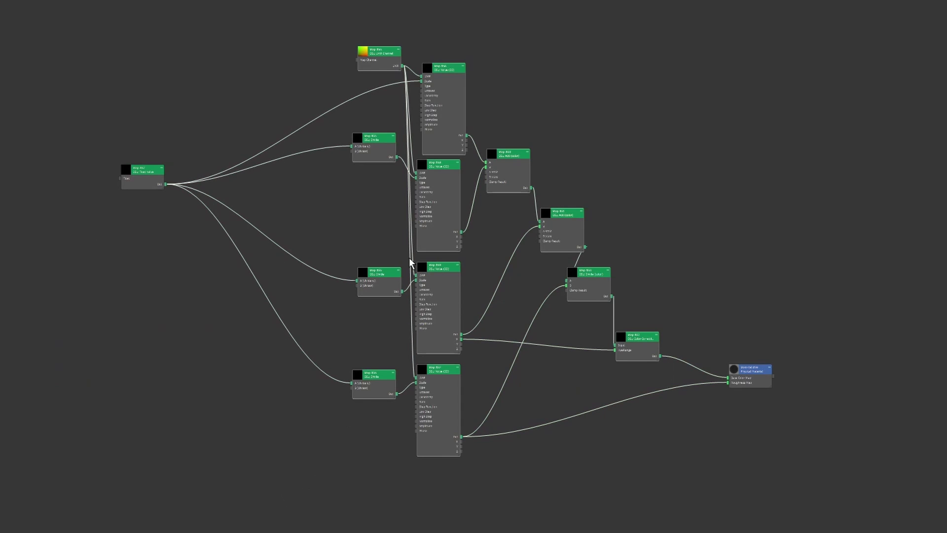
pyautogui.rightClick(442, 174)
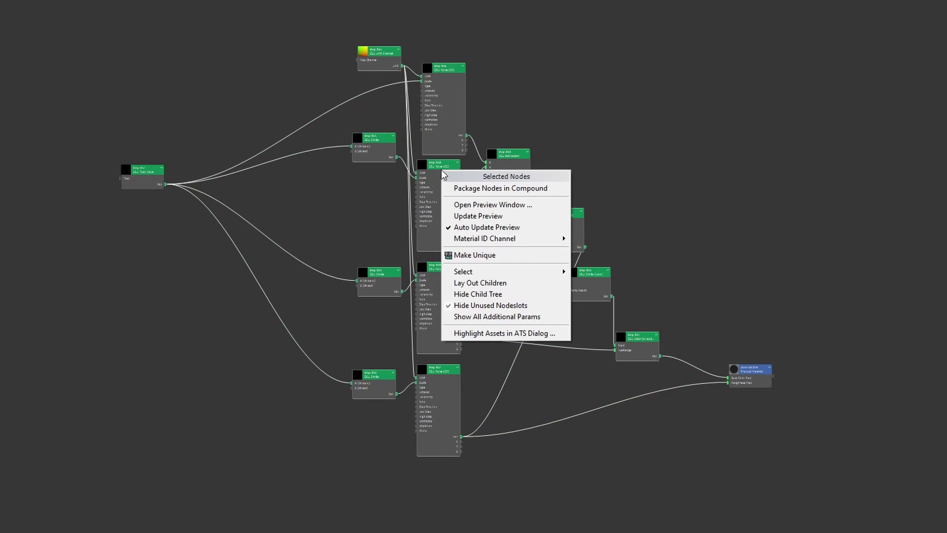
pyautogui.click(485, 188)
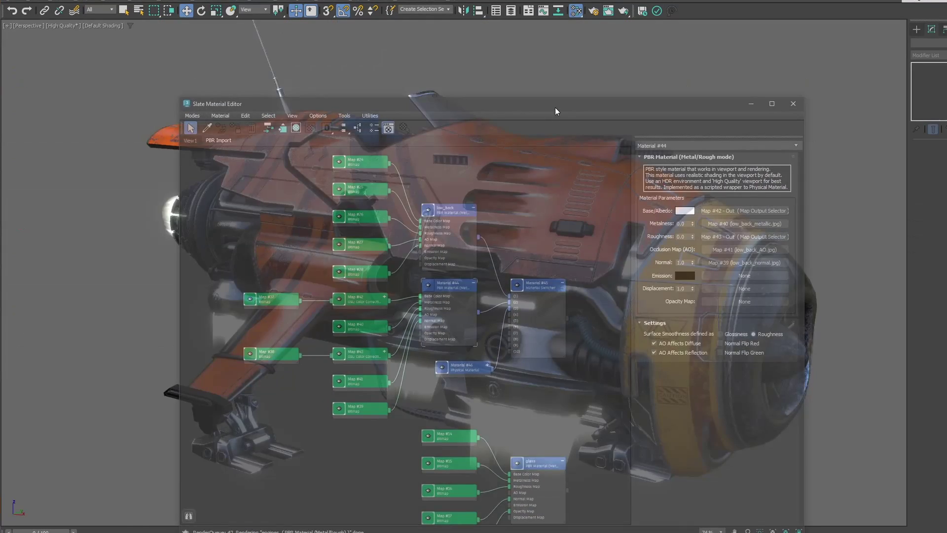
# Step: Dock the Slate Material Editor on the left, clear of the ship
pyautogui.moveTo(555, 107); pyautogui.dragTo(89, 126)
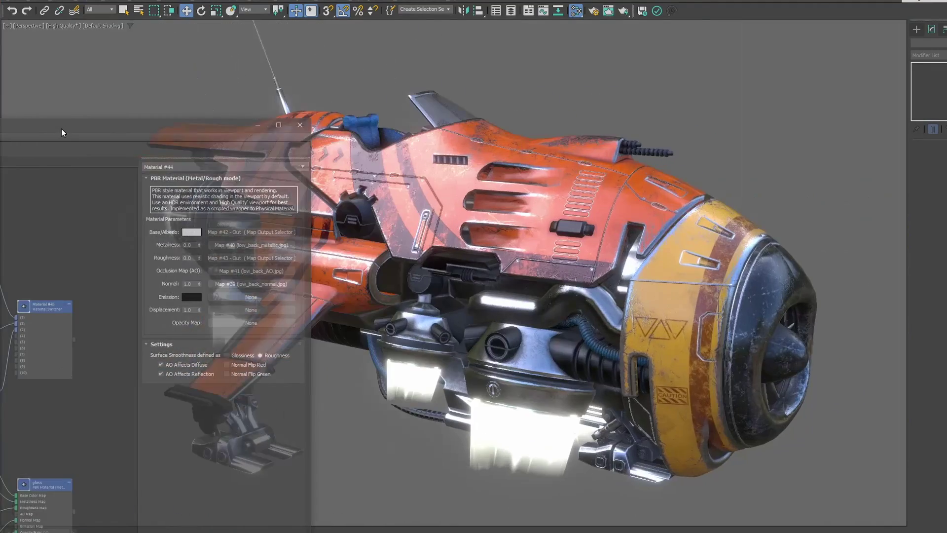
pyautogui.moveTo(61, 128); pyautogui.dragTo(35, 128)
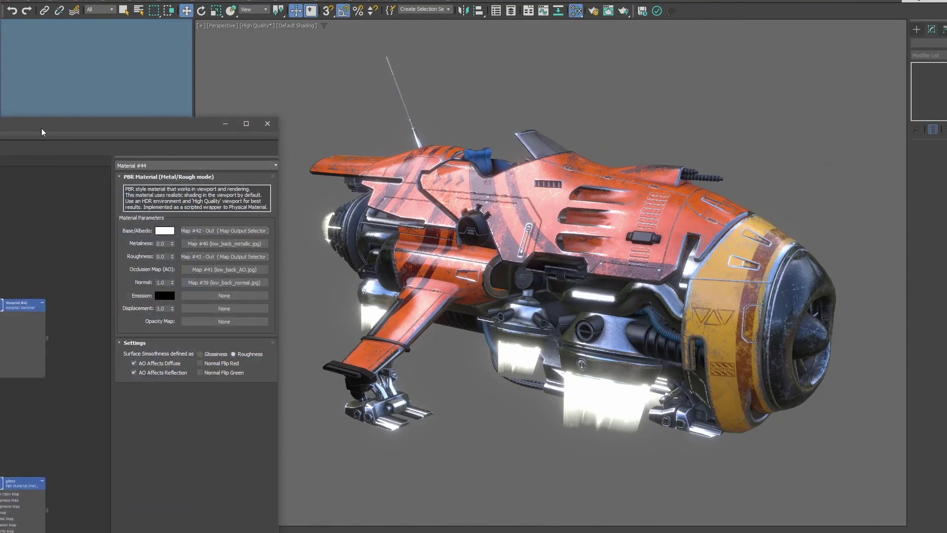
pyautogui.moveTo(42, 129); pyautogui.dragTo(45, 129)
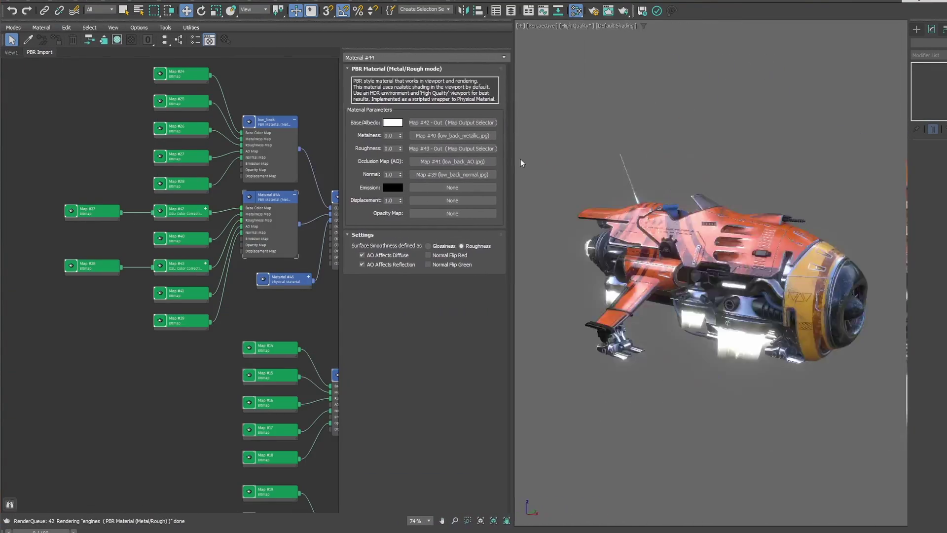
pyautogui.keyDown('alt'); pyautogui.moveTo(559, 171); pyautogui.dragTo(586, 167, button='middle'); pyautogui.keyUp('alt')
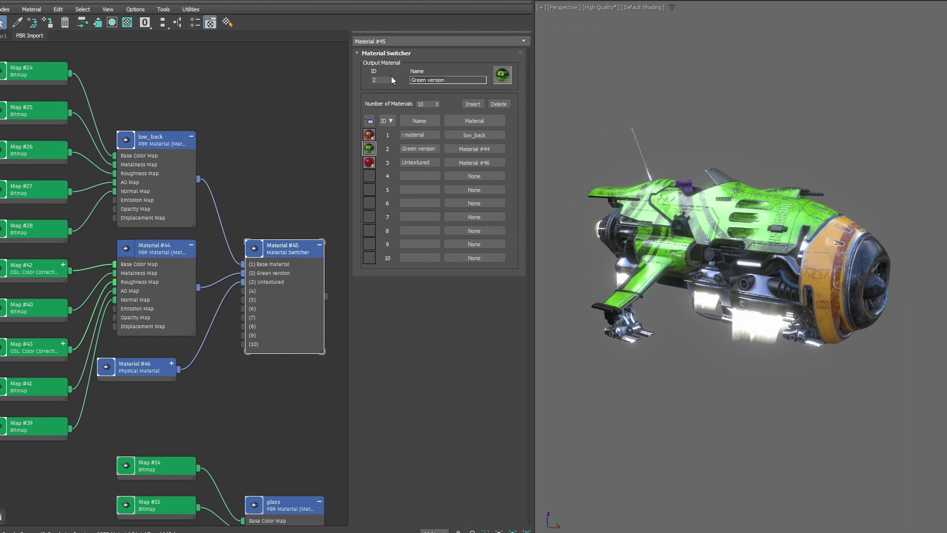
# Step: Cycle the Material Switcher output among Base material, Green version and Untextured
pyautogui.click(392, 77)
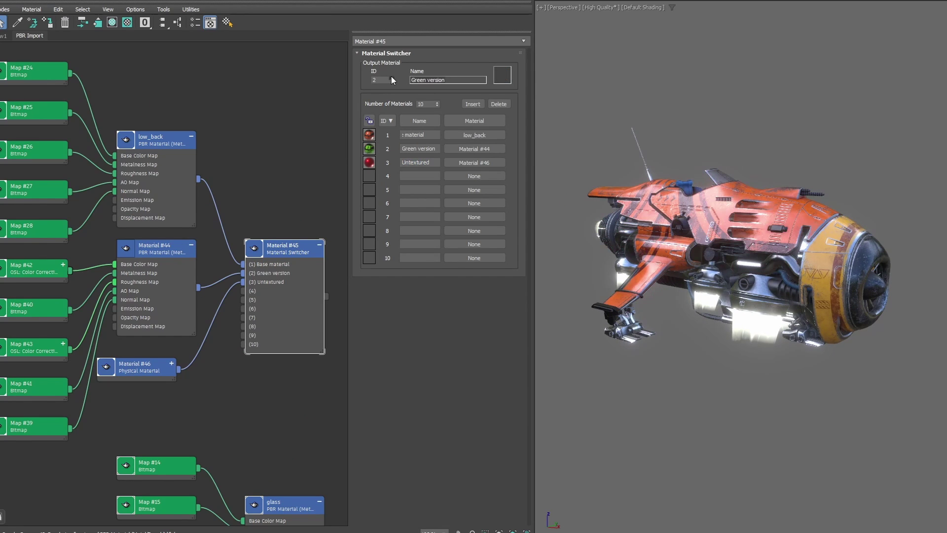
pyautogui.click(391, 77)
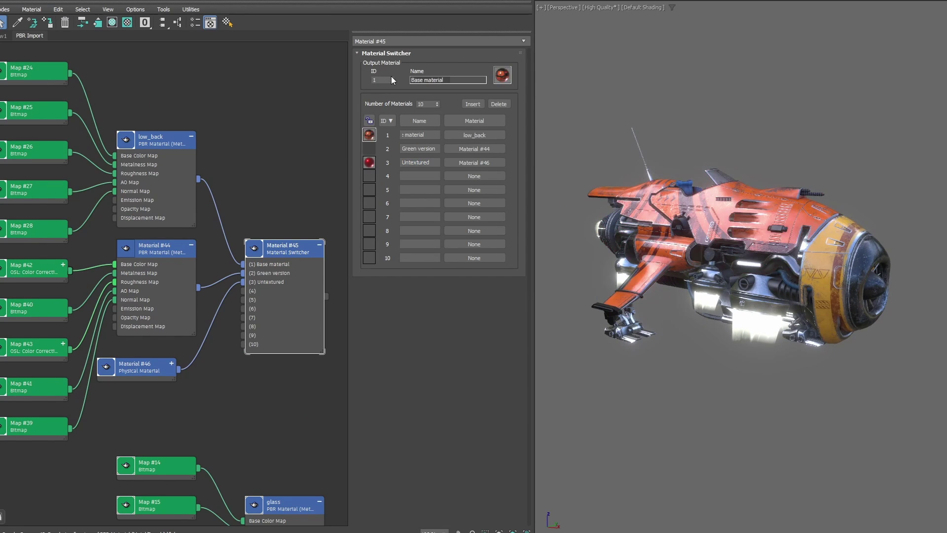
pyautogui.click(392, 77)
pyautogui.click(391, 77)
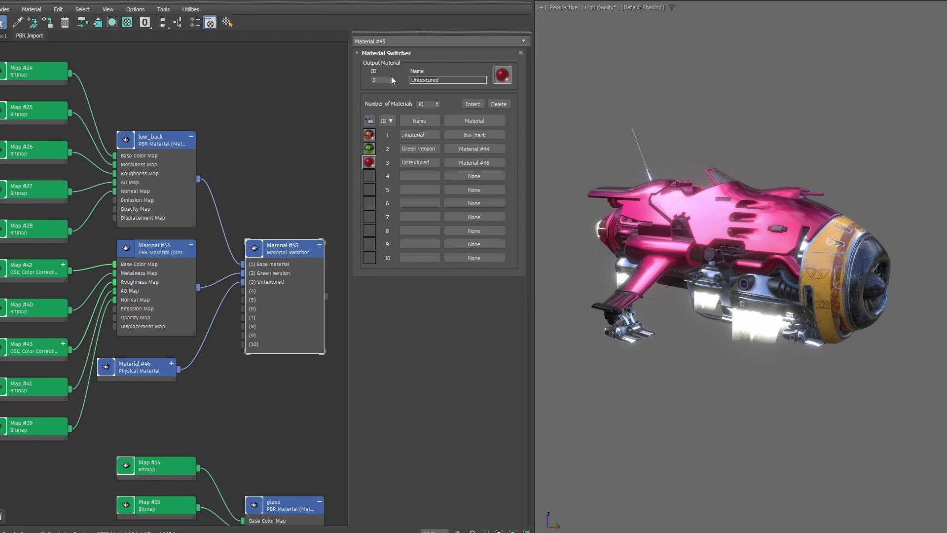
pyautogui.click(391, 78)
pyautogui.click(391, 78)
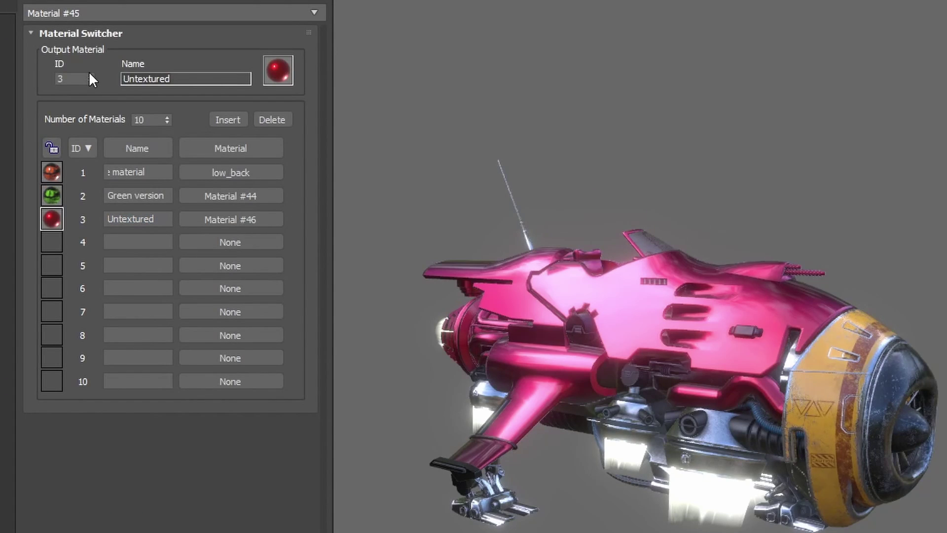
pyautogui.click(89, 73)
pyautogui.click(90, 73)
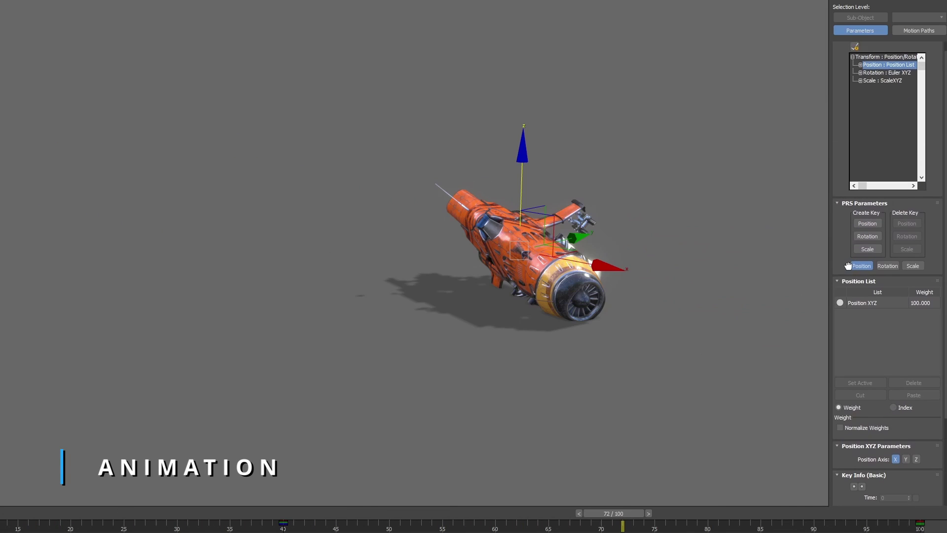
# Step: Assign a Noise Position controller to the Available slot of the ship's Position List
pyautogui.click(860, 64)
pyautogui.click(881, 81)
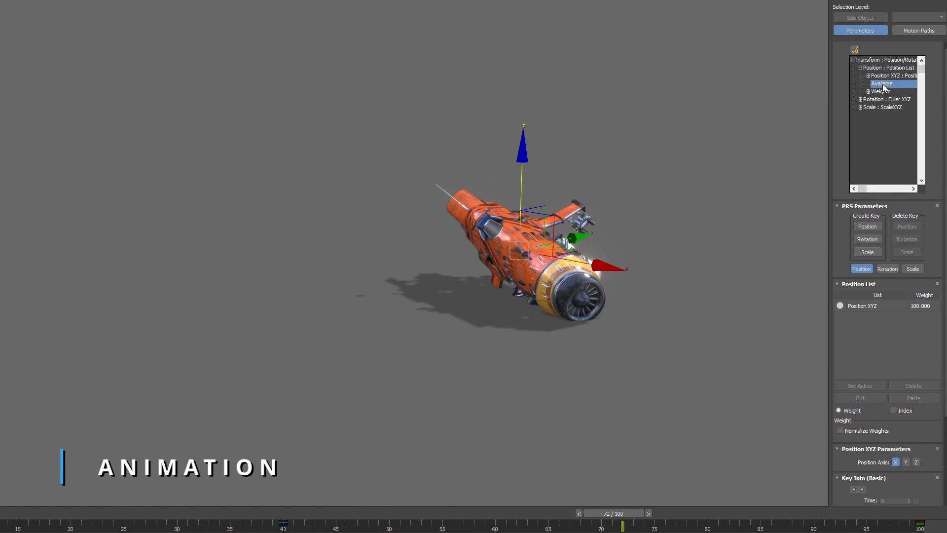
pyautogui.click(855, 58)
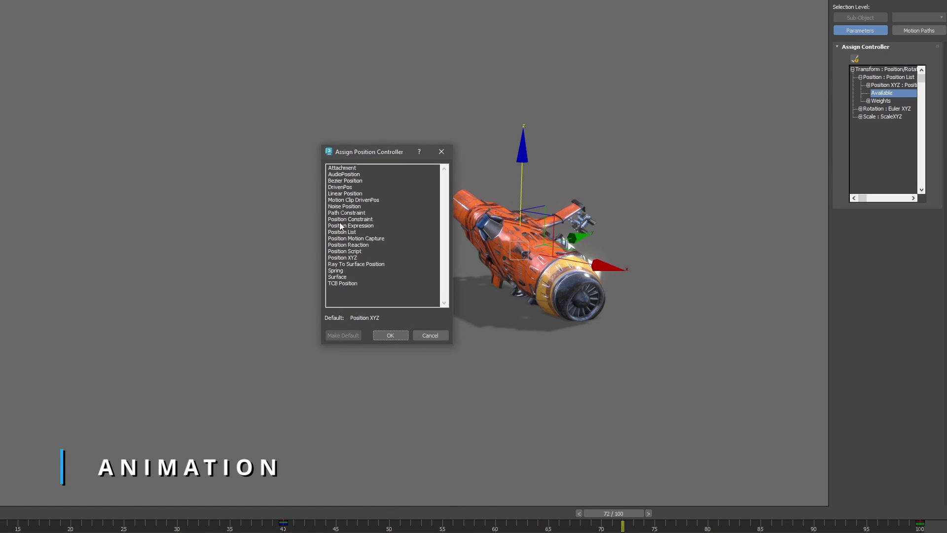
pyautogui.doubleClick(344, 206)
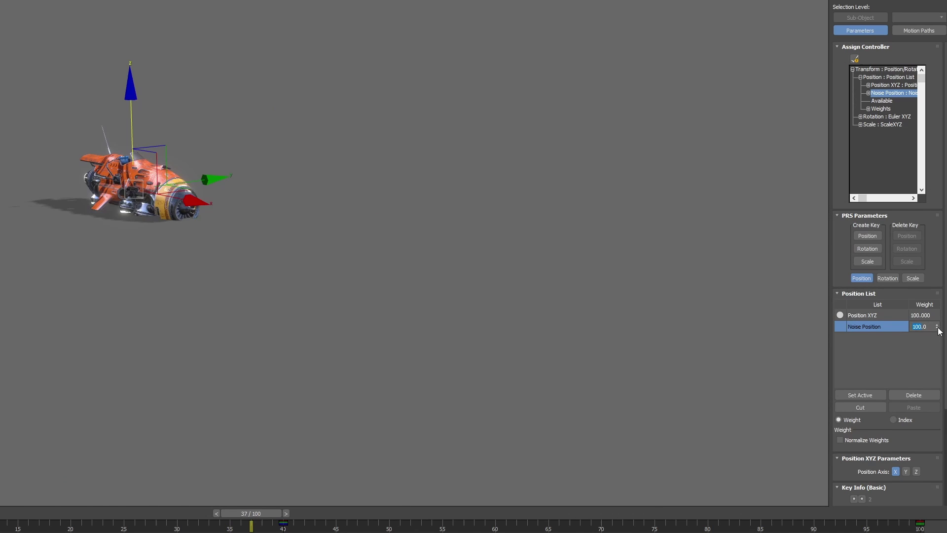
# Step: Zero the Noise Position weight, preview playback, then set the weight to 10
pyautogui.rightClick(936, 327)
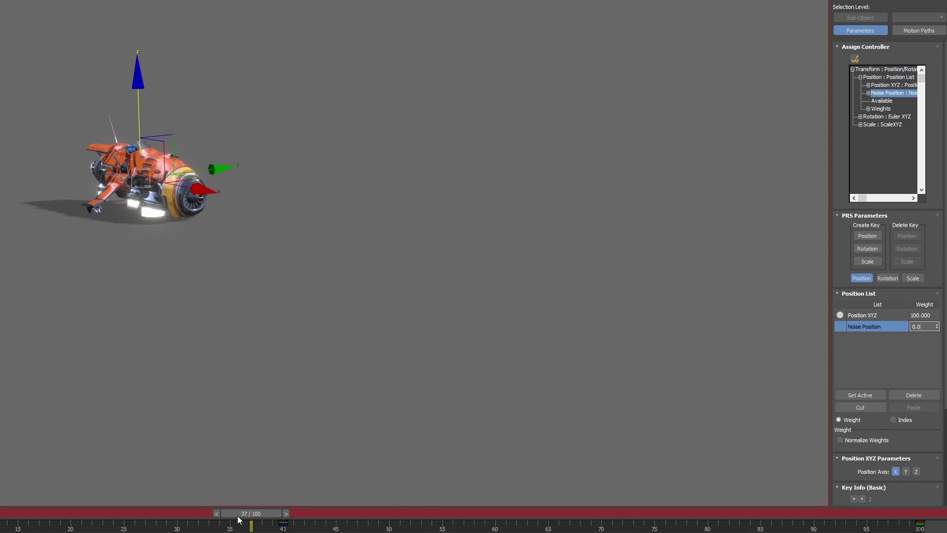
pyautogui.moveTo(238, 519); pyautogui.dragTo(100, 514)
pyautogui.click(937, 325)
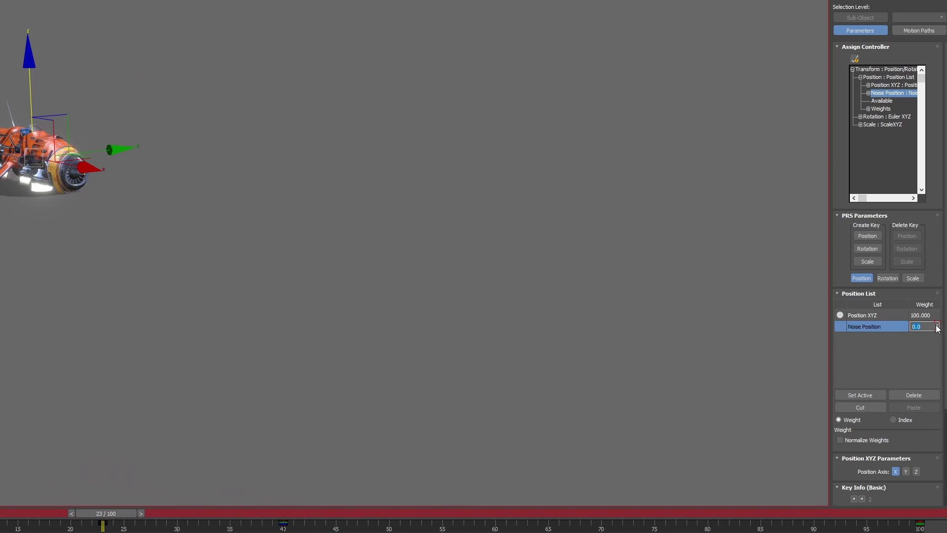
pyautogui.press('/')
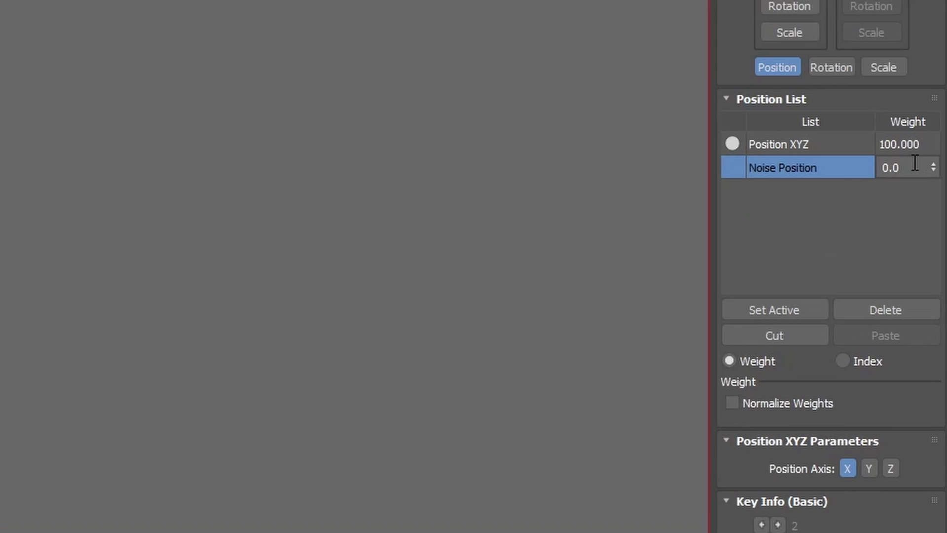
pyautogui.doubleClick(912, 167)
pyautogui.write('10')
pyautogui.press('Return')
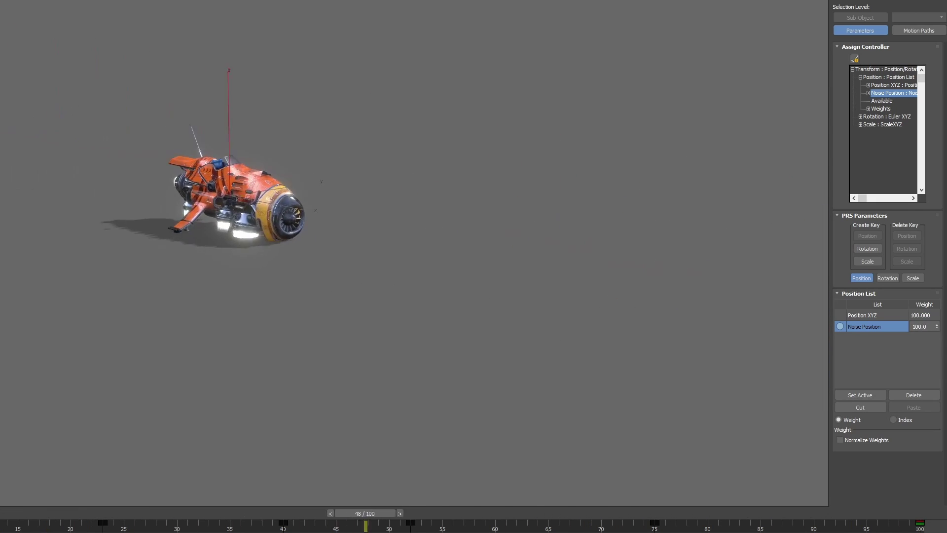
# Step: Show the ship's motion path, scrub along it, and adjust the raptor head's path key
pyautogui.press('/')
pyautogui.click(919, 31)
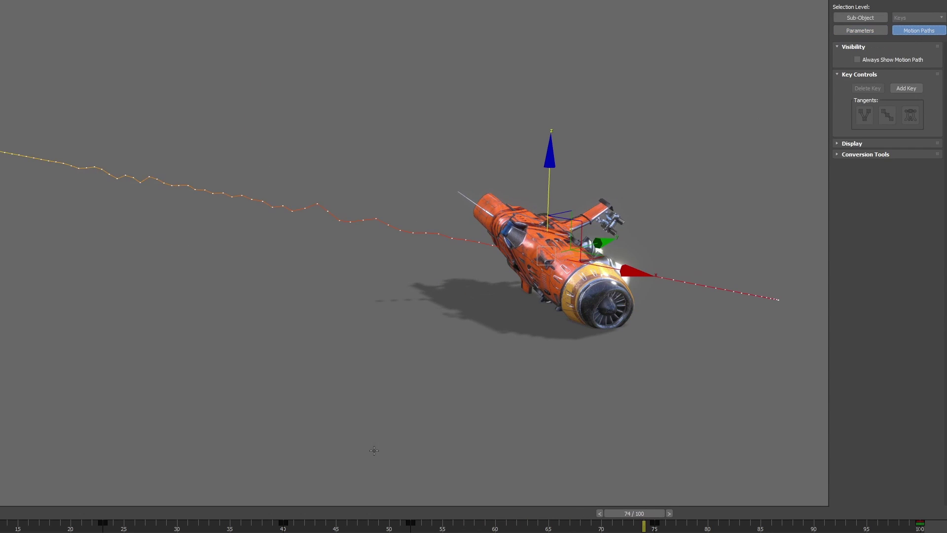
pyautogui.moveTo(275, 516); pyautogui.dragTo(453, 495)
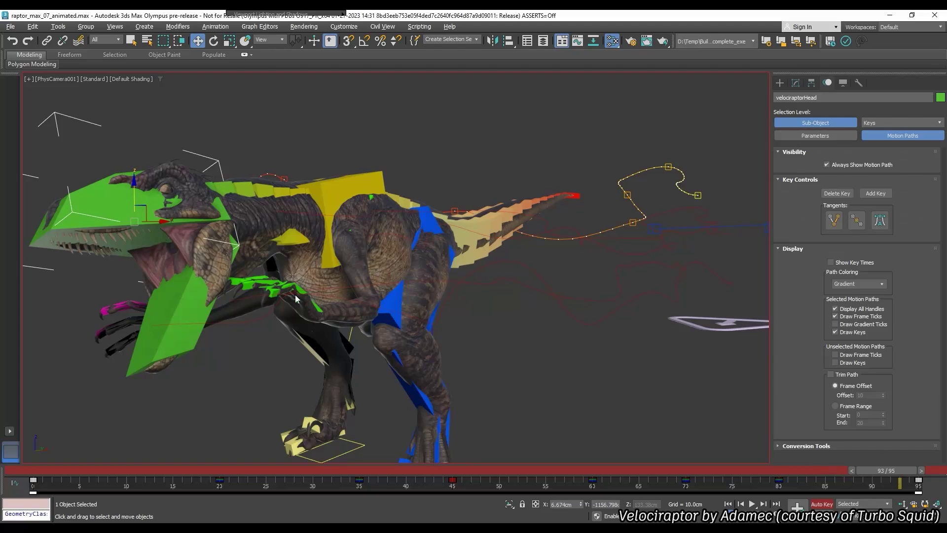
pyautogui.moveTo(160, 221); pyautogui.dragTo(130, 221)
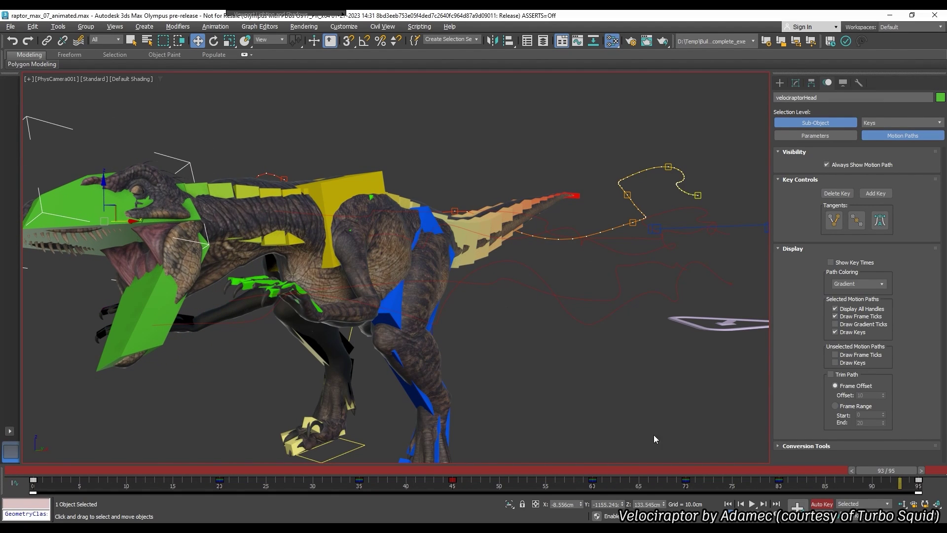
pyautogui.press('/')
pyautogui.press('/')
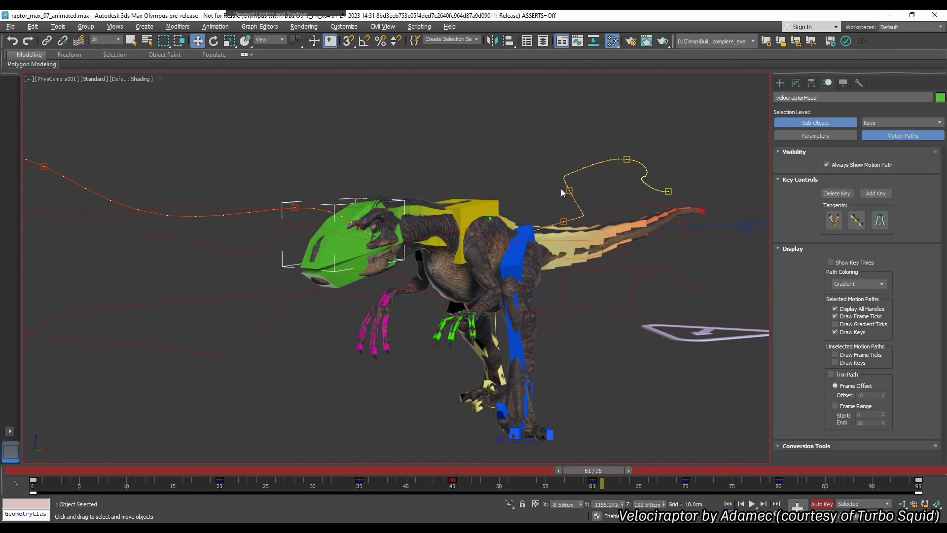
pyautogui.moveTo(567, 191); pyautogui.dragTo(581, 161)
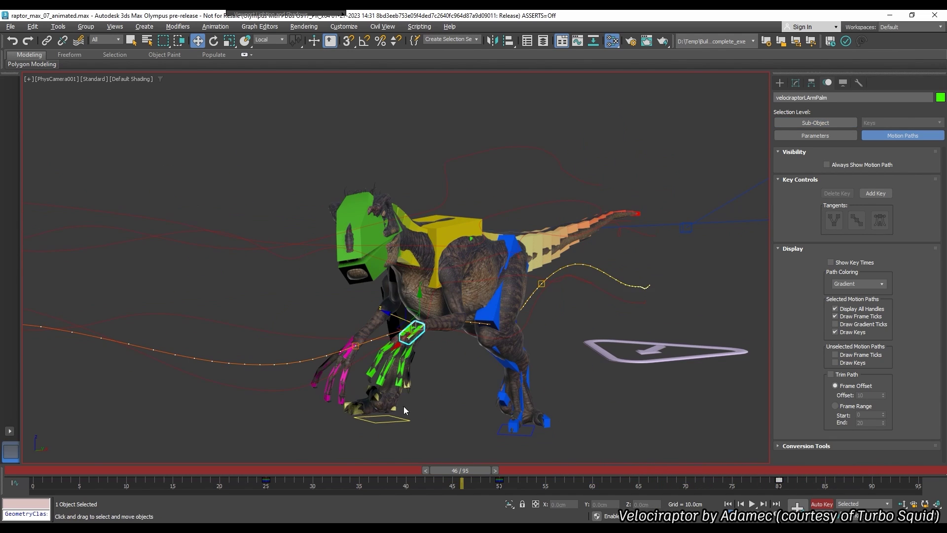
# Step: Pull the palm's motion-path key toward the body and scrub the raptor animation back
pyautogui.click(358, 349)
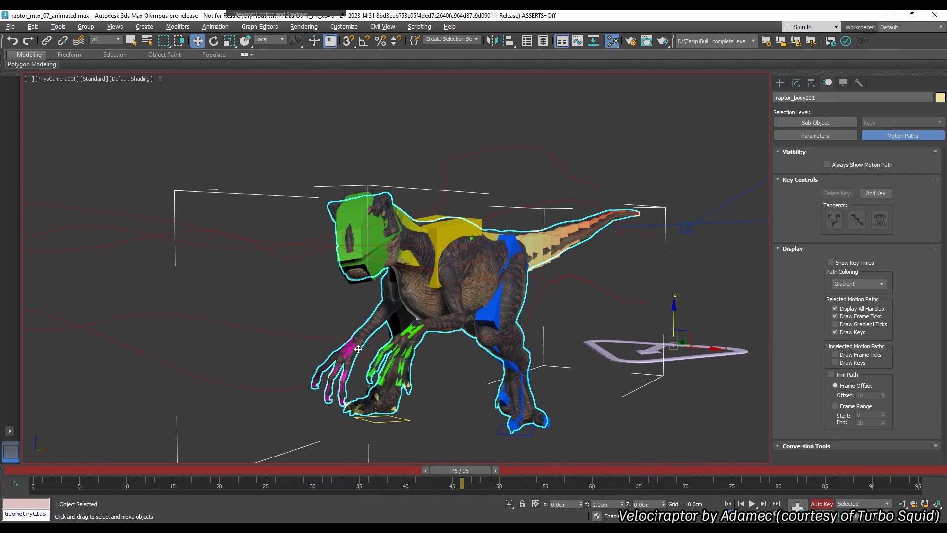
pyautogui.click(412, 333)
pyautogui.moveTo(469, 471); pyautogui.dragTo(442, 470)
pyautogui.press('1')
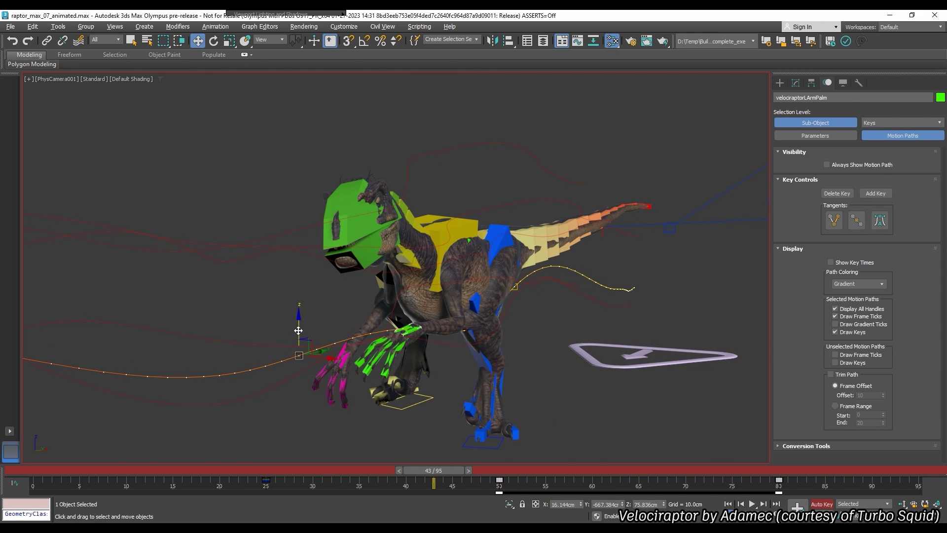
pyautogui.moveTo(299, 328); pyautogui.dragTo(337, 339)
pyautogui.moveTo(443, 471); pyautogui.dragTo(228, 470)
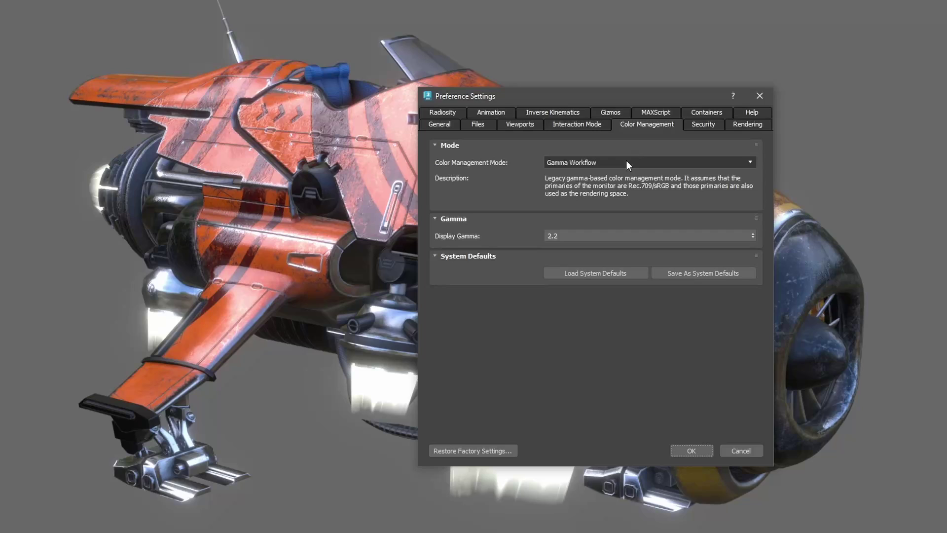
pyautogui.click(626, 163)
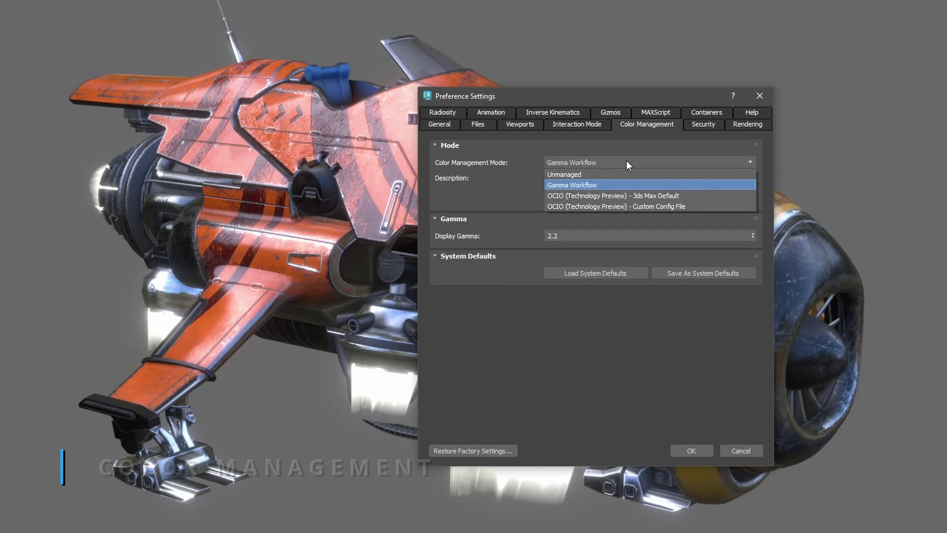
# Step: Choose OCIO 3ds Max Default, show advanced settings, and untick Automatic for Frame Buffer Default
pyautogui.click(578, 196)
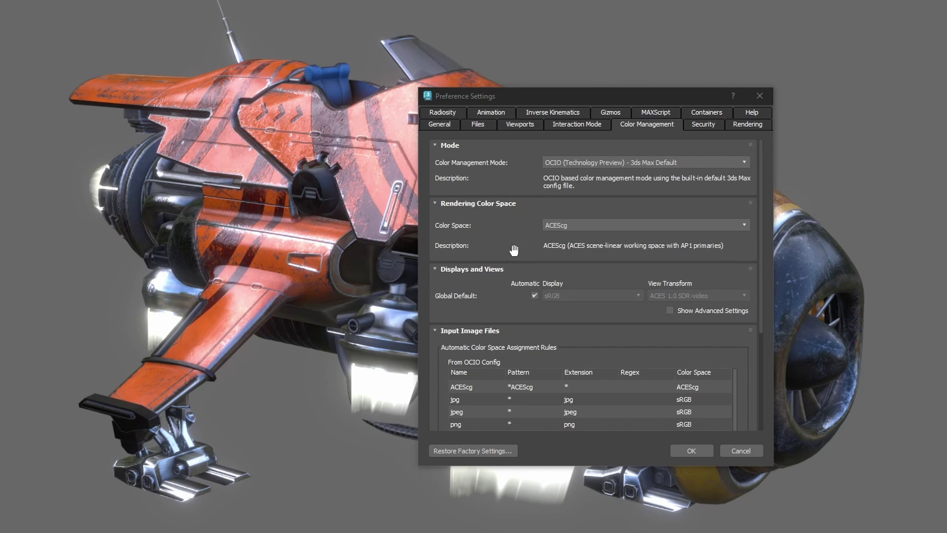
pyautogui.scroll(-2, 524, 237)
pyautogui.scroll(-2, 535, 222)
pyautogui.scroll(-6, 641, 187)
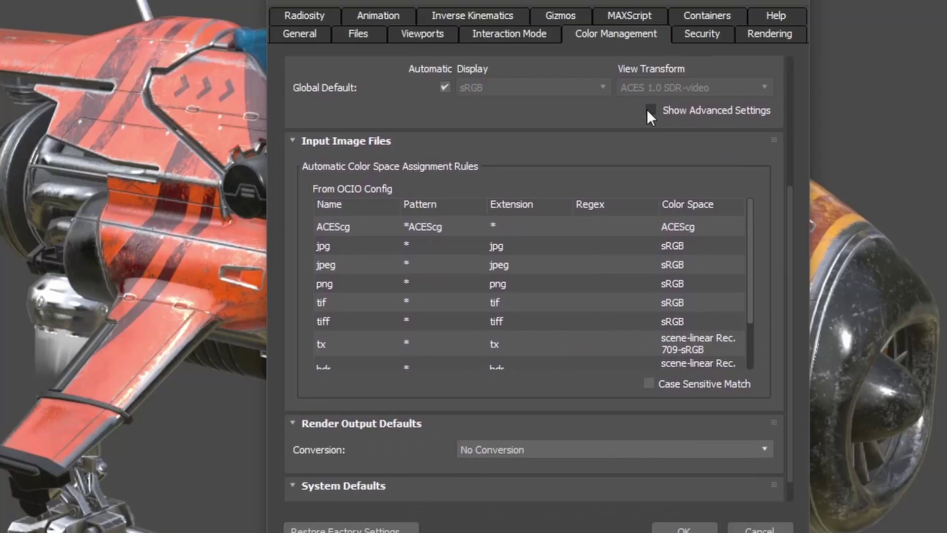
pyautogui.click(668, 174)
pyautogui.scroll(3, 508, 276)
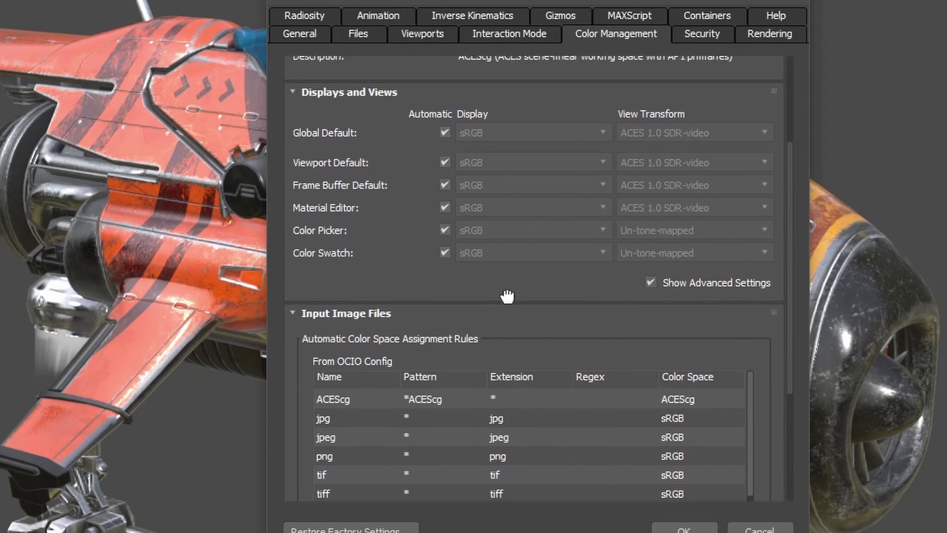
pyautogui.click(445, 207)
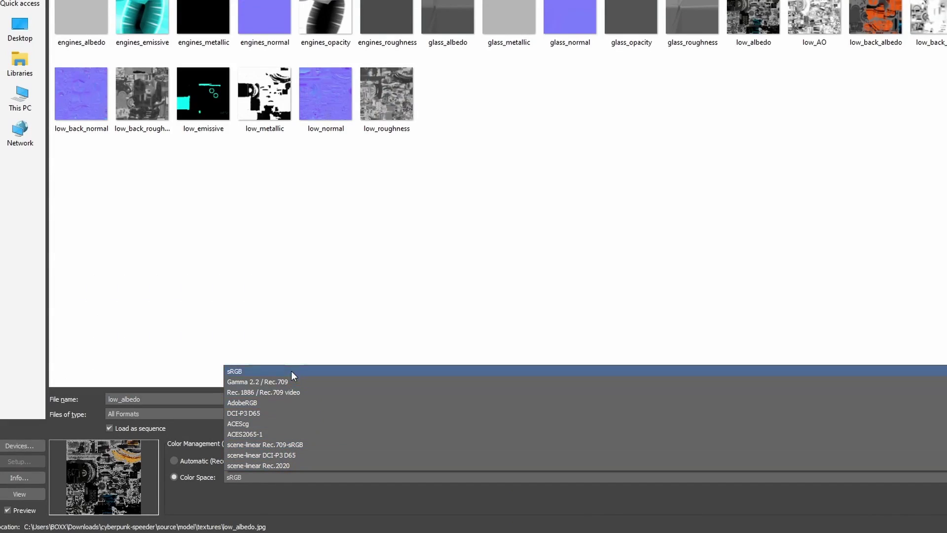
# Step: Stop the viewport following the global display default and bring up its view-transform list
pyautogui.scroll(-2, 276, 404)
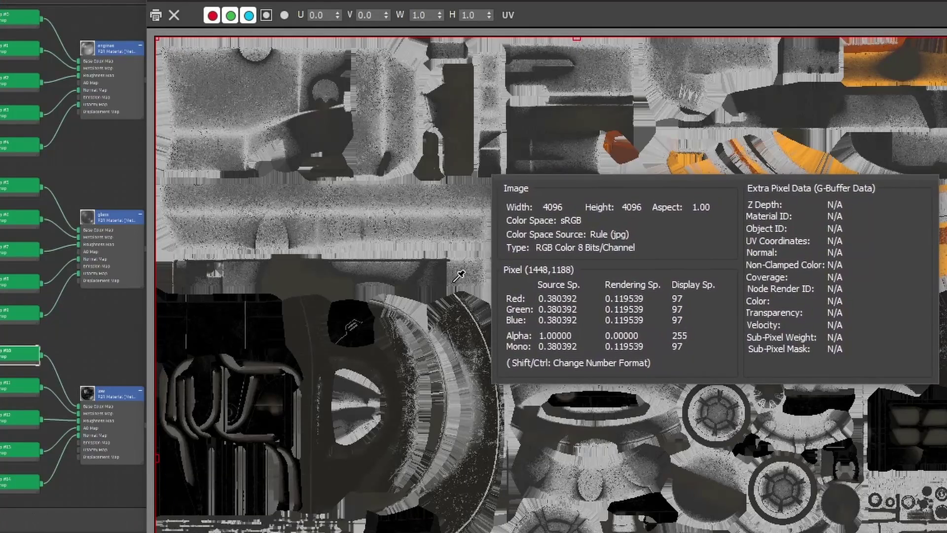
pyautogui.moveTo(457, 273); pyautogui.dragTo(436, 293, button='right')
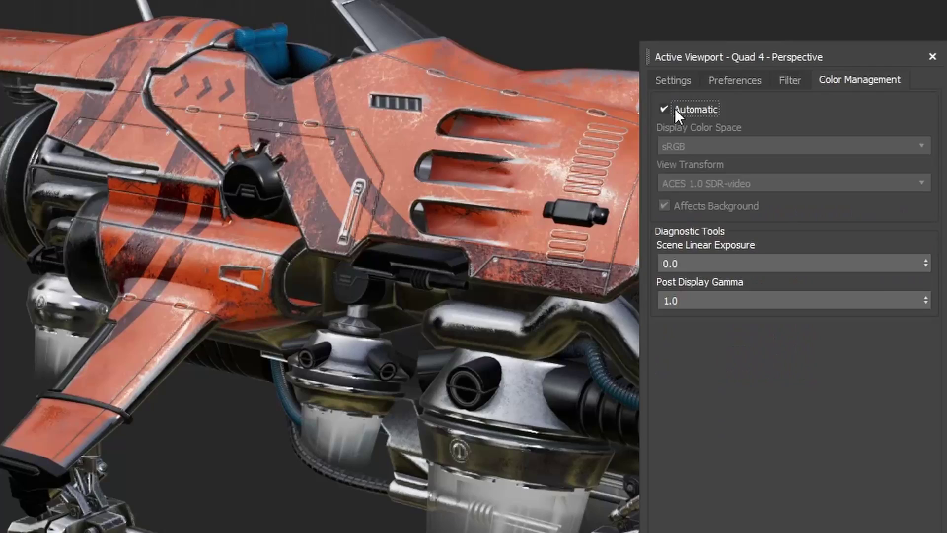
pyautogui.click(675, 108)
pyautogui.click(768, 180)
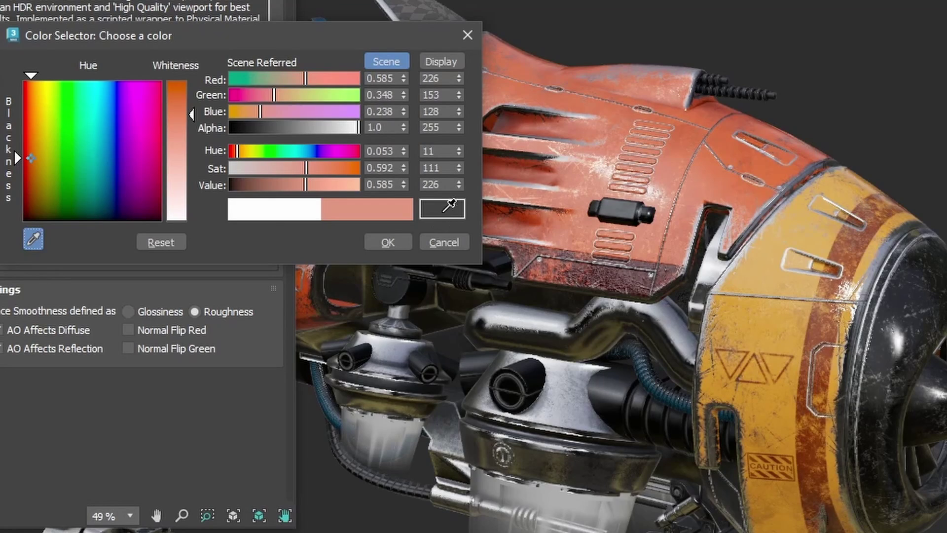
# Step: Sample the ship's orange (hex E29980) and toggle between its scene-referred and display-referred values
pyautogui.click(445, 211)
pyautogui.doubleClick(441, 207)
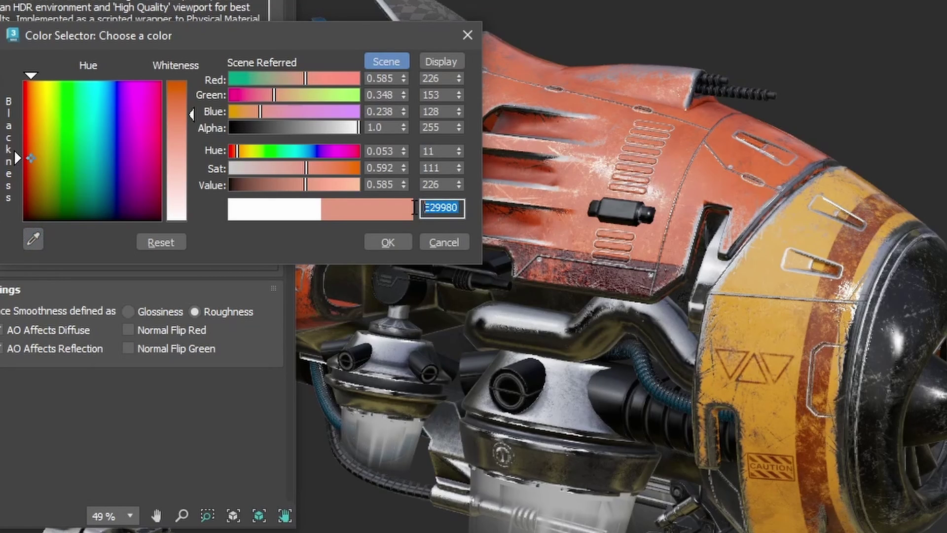
pyautogui.click(442, 62)
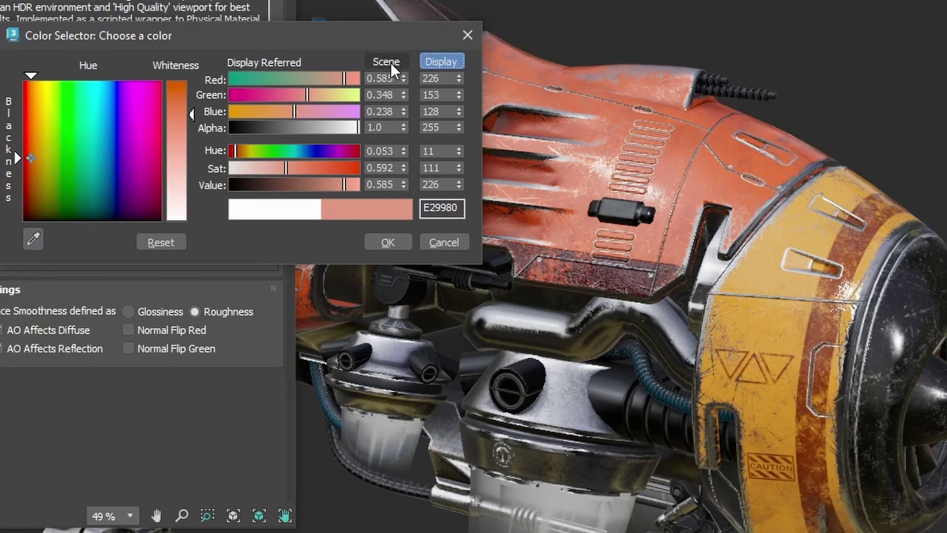
pyautogui.click(389, 63)
pyautogui.click(443, 61)
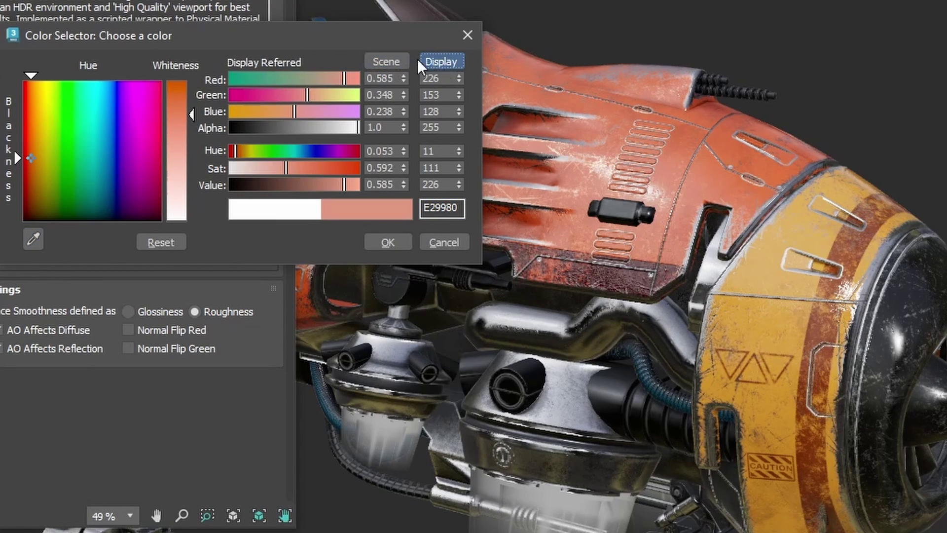
pyautogui.click(390, 61)
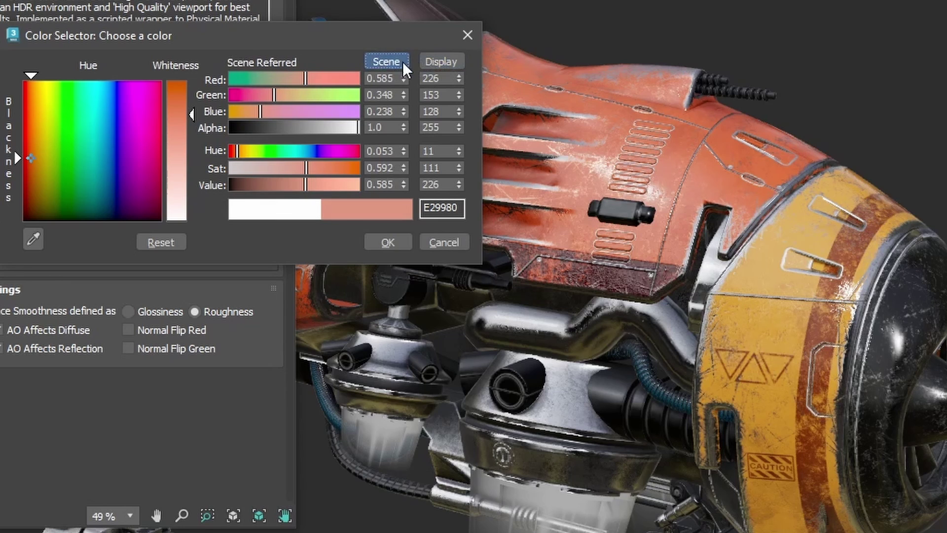
pyautogui.click(446, 63)
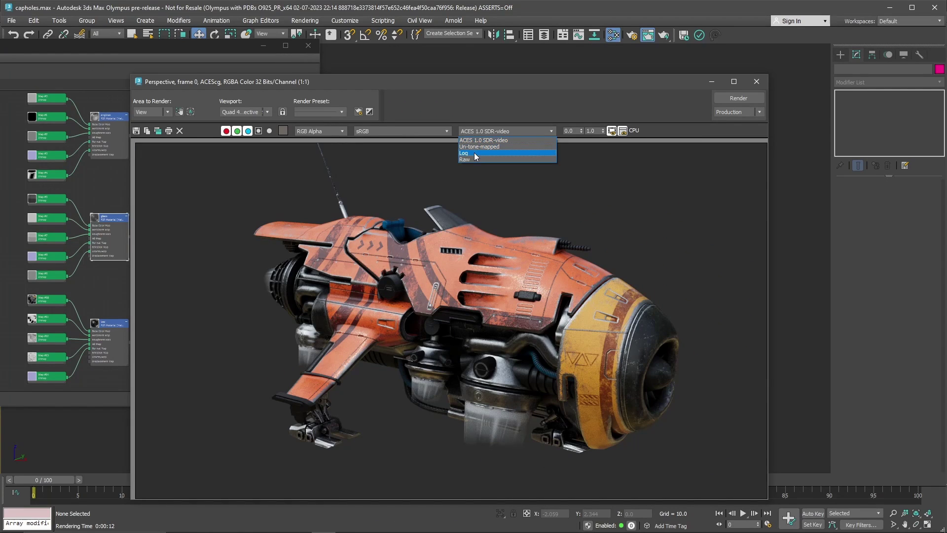
# Step: View the ship render in Raw, Log and Un-tone-mapped, then return to ACES 1.0 SDR-video
pyautogui.click(470, 158)
pyautogui.click(487, 132)
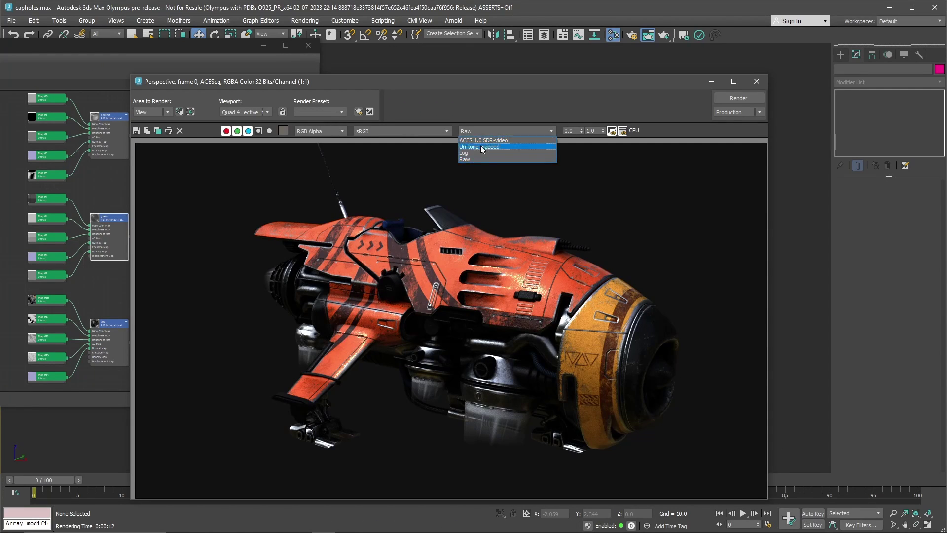
pyautogui.click(477, 153)
pyautogui.click(486, 131)
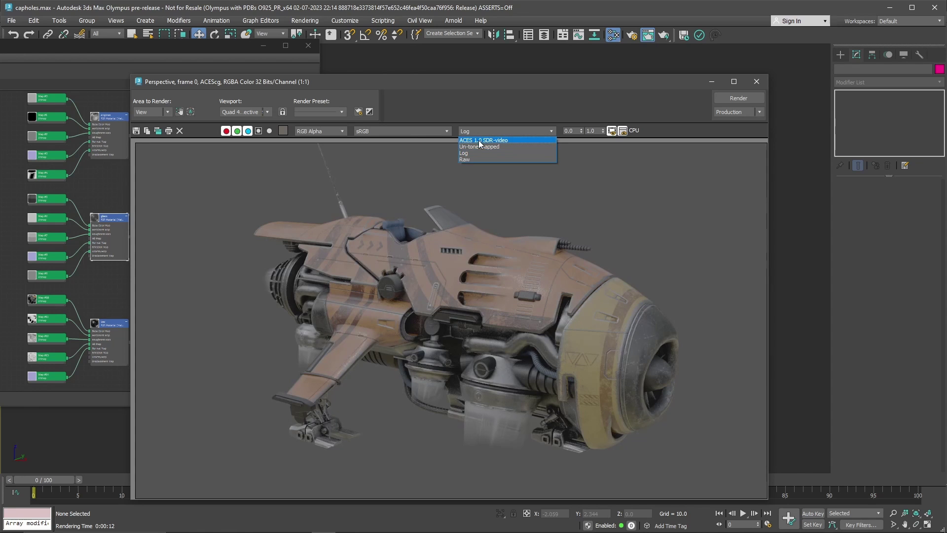
pyautogui.click(476, 145)
pyautogui.click(486, 129)
pyautogui.click(484, 142)
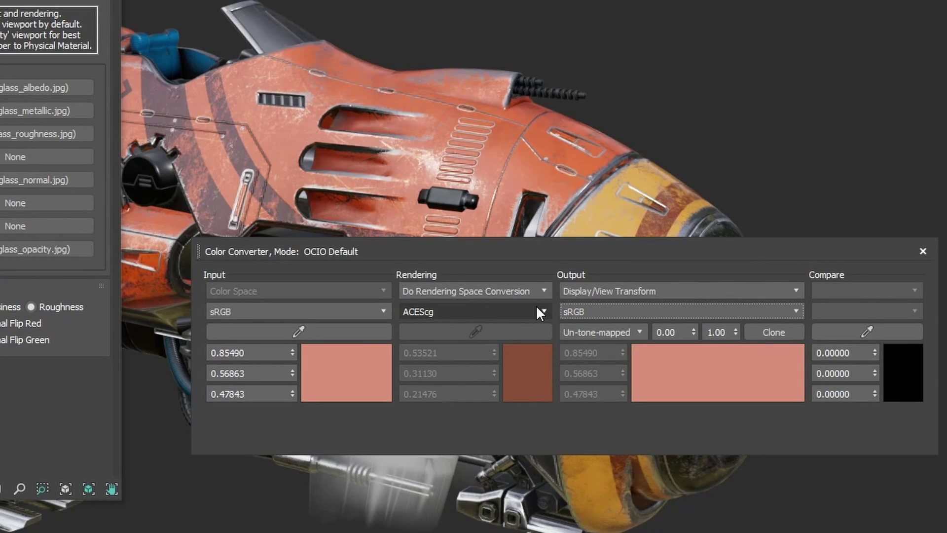
# Step: Change the Color Converter rendering space to scene-linear Rec.709-sRGB, then scene-linear Rec.2020
pyautogui.click(537, 306)
pyautogui.click(484, 338)
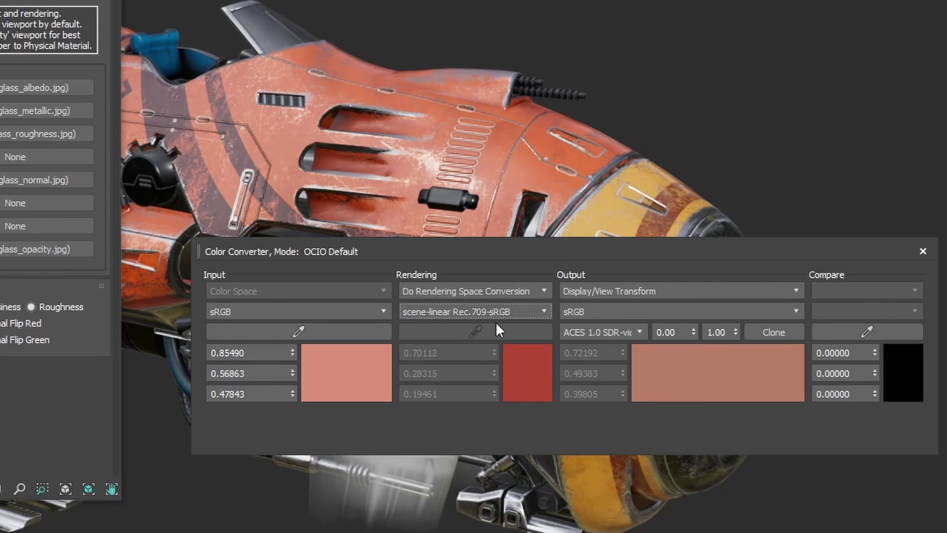
pyautogui.click(499, 313)
pyautogui.click(441, 370)
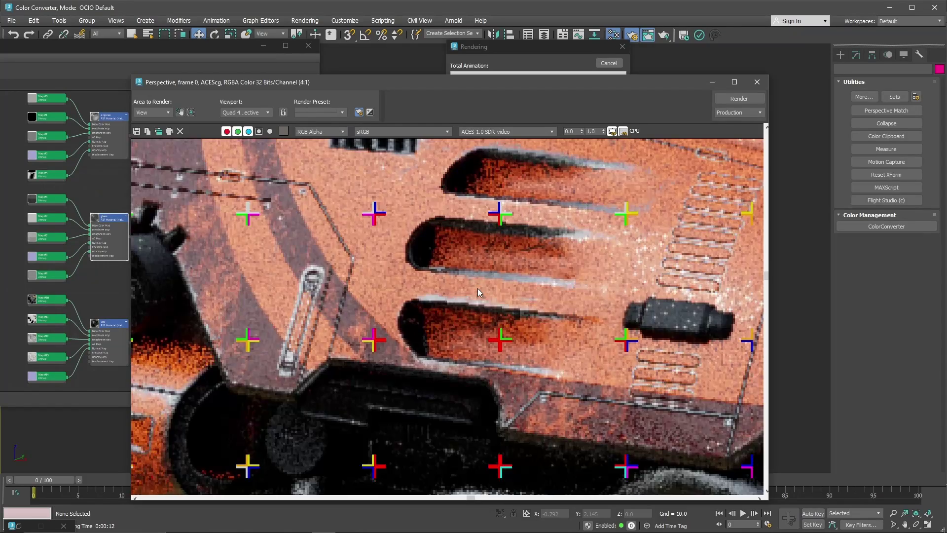
# Step: Zoom into the frame-buffer render for a close-up of the ship's hull
pyautogui.scroll(-5, 521, 249)
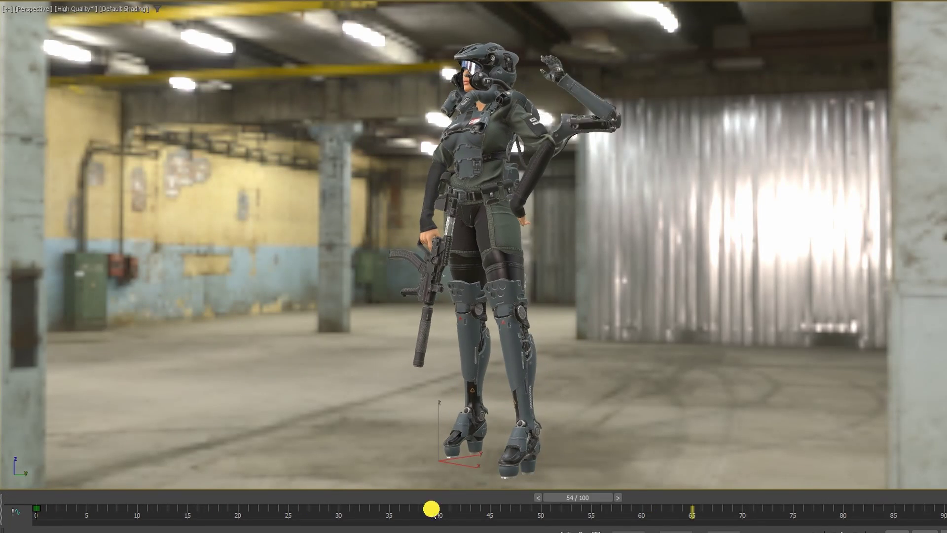
# Step: Export the armoured character scene through File > Export, covering the full Animation Range
pyautogui.hotkey('alt', 'f')
pyautogui.click(69, 157)
pyautogui.click(163, 158)
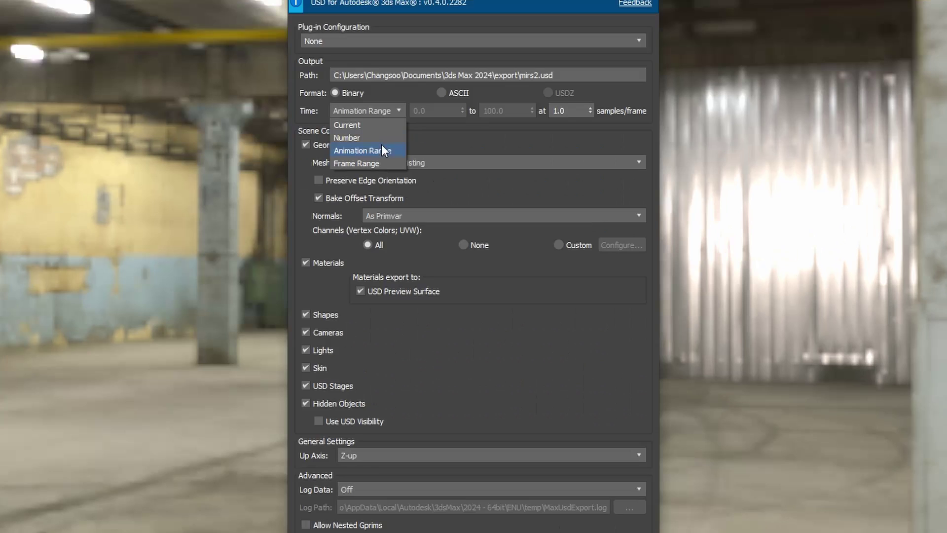
pyautogui.click(381, 148)
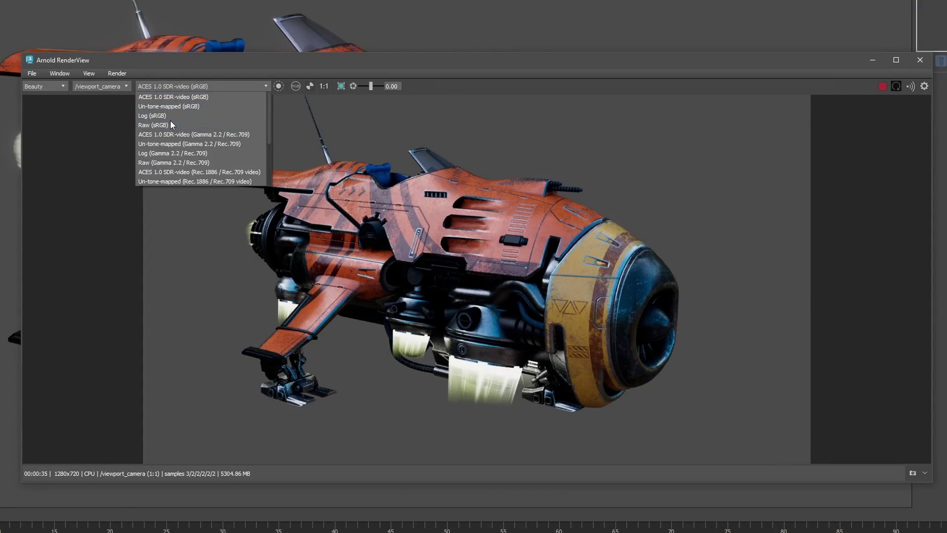
# Step: Show the RenderView ship in Raw (sRGB), then in ACES 1.0 SDR-video (Rec.1886 / Rec.709 video)
pyautogui.click(168, 125)
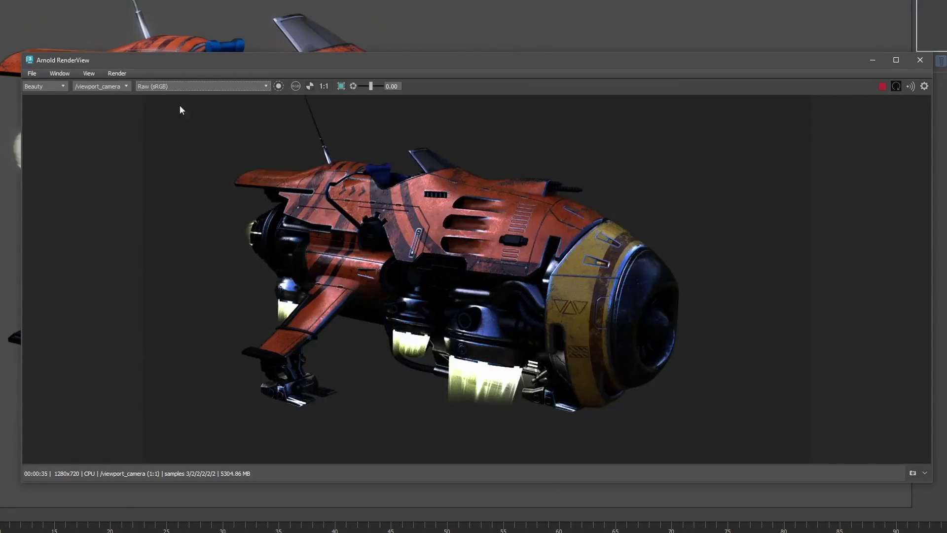
pyautogui.click(204, 88)
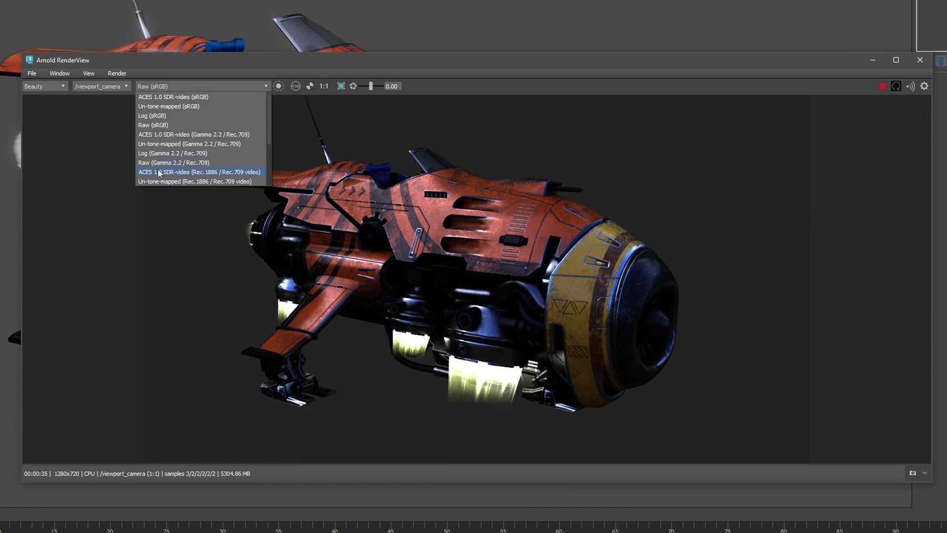
pyautogui.click(158, 172)
pyautogui.click(194, 88)
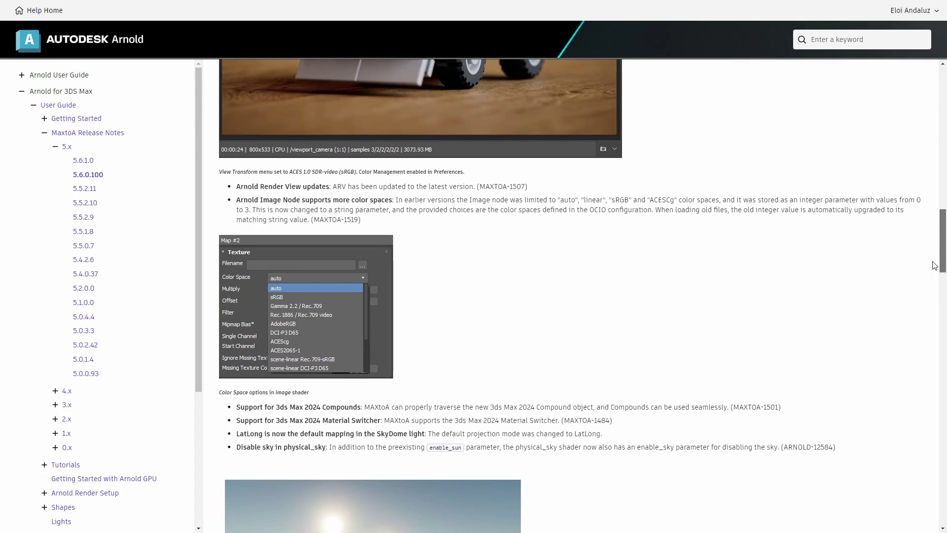
pyautogui.scroll(-6, 934, 265)
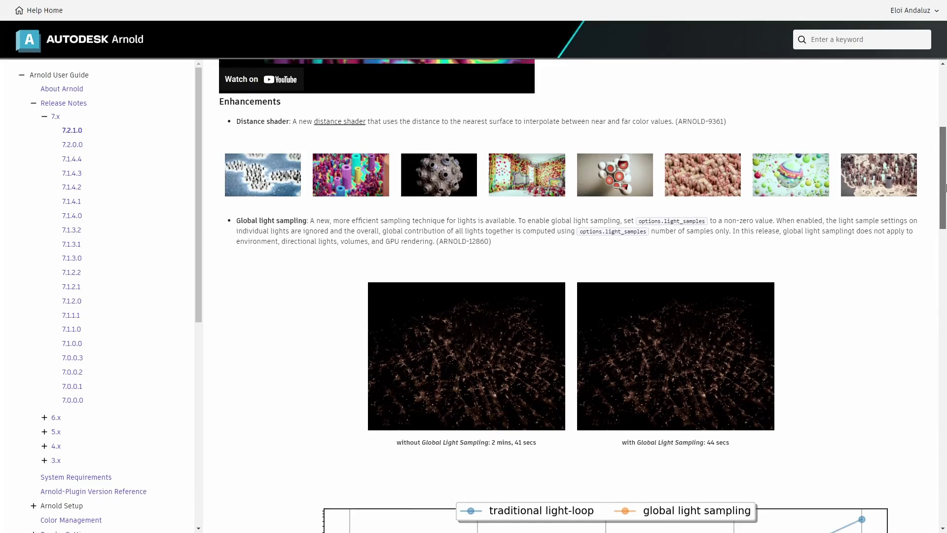
# Step: Scroll the release notes down to the Arnold 7.2.1.0 light-sampling speed chart
pyautogui.scroll(-8, 945, 267)
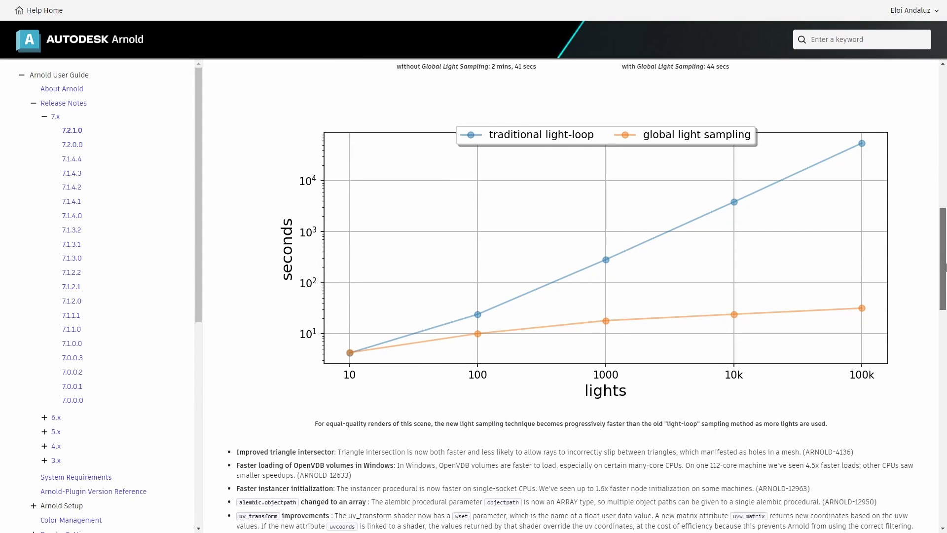
# Step: Scroll past the light-sampling chart to the core improvements and USD Enhancements list
pyautogui.scroll(-5, 945, 266)
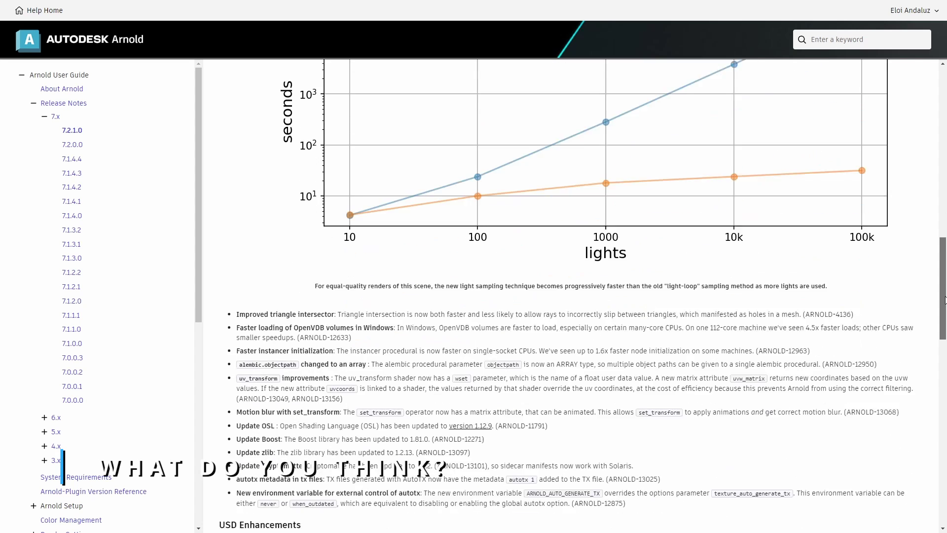